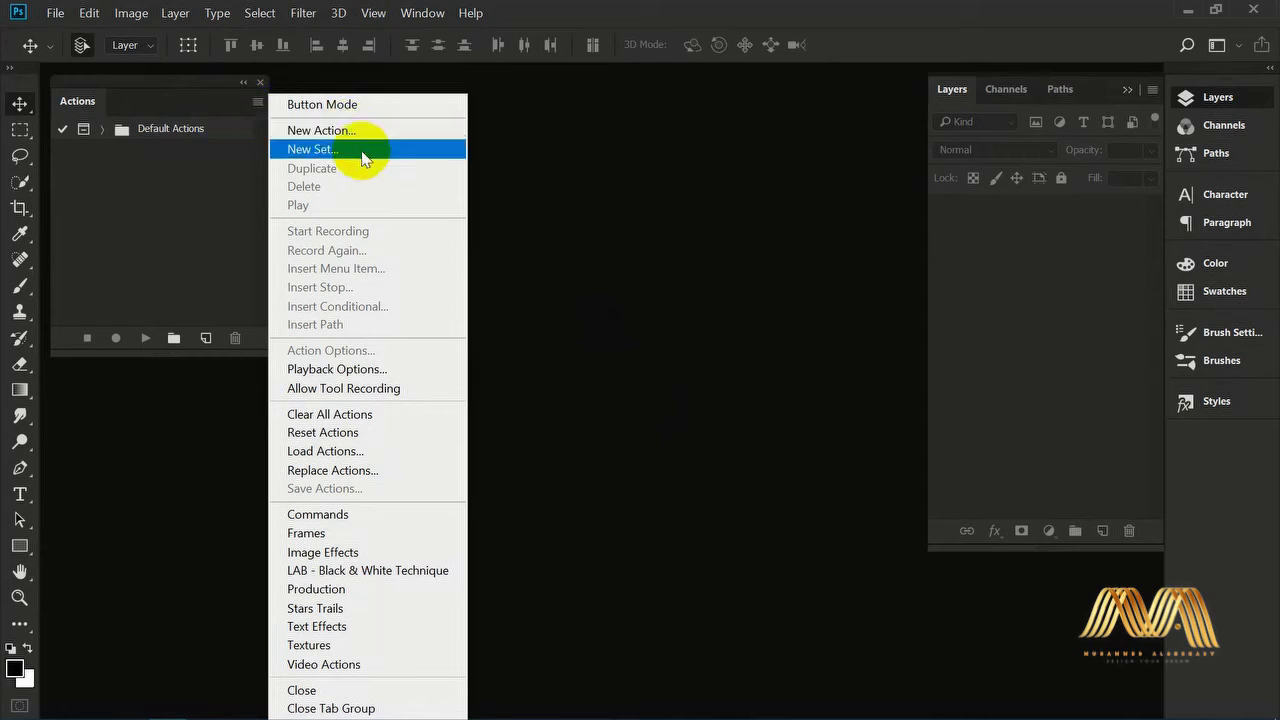
- Load the Panos cube_3 IMAGES action set and enlarge the Actions panel to fit its full list
left_click(340, 451)
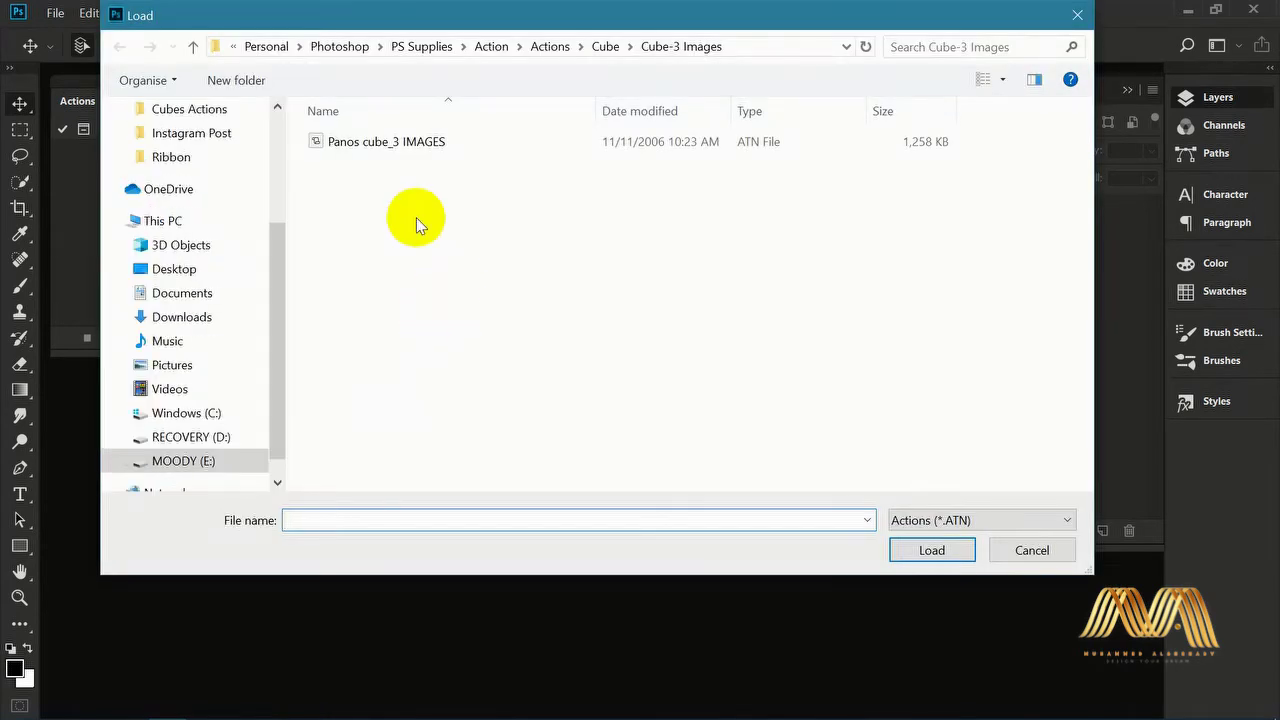
left_click(418, 144)
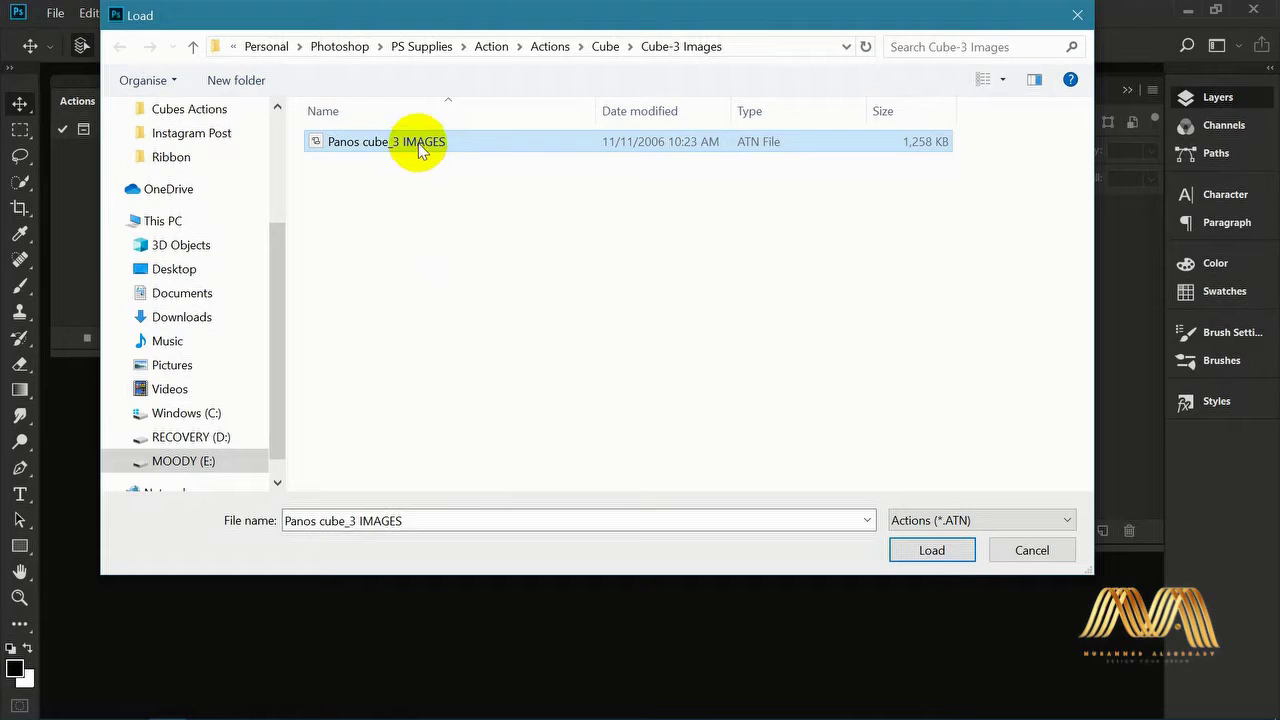
double_click(418, 143)
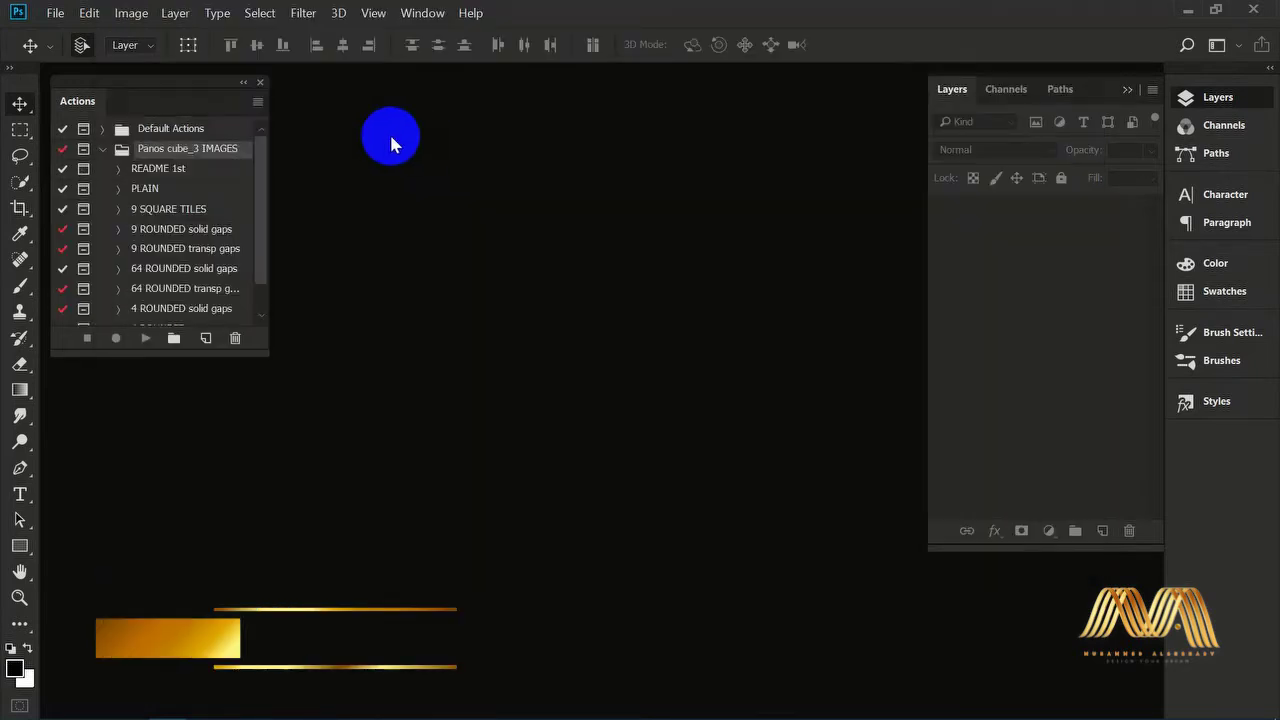
left_click_drag(260, 356, 268, 436)
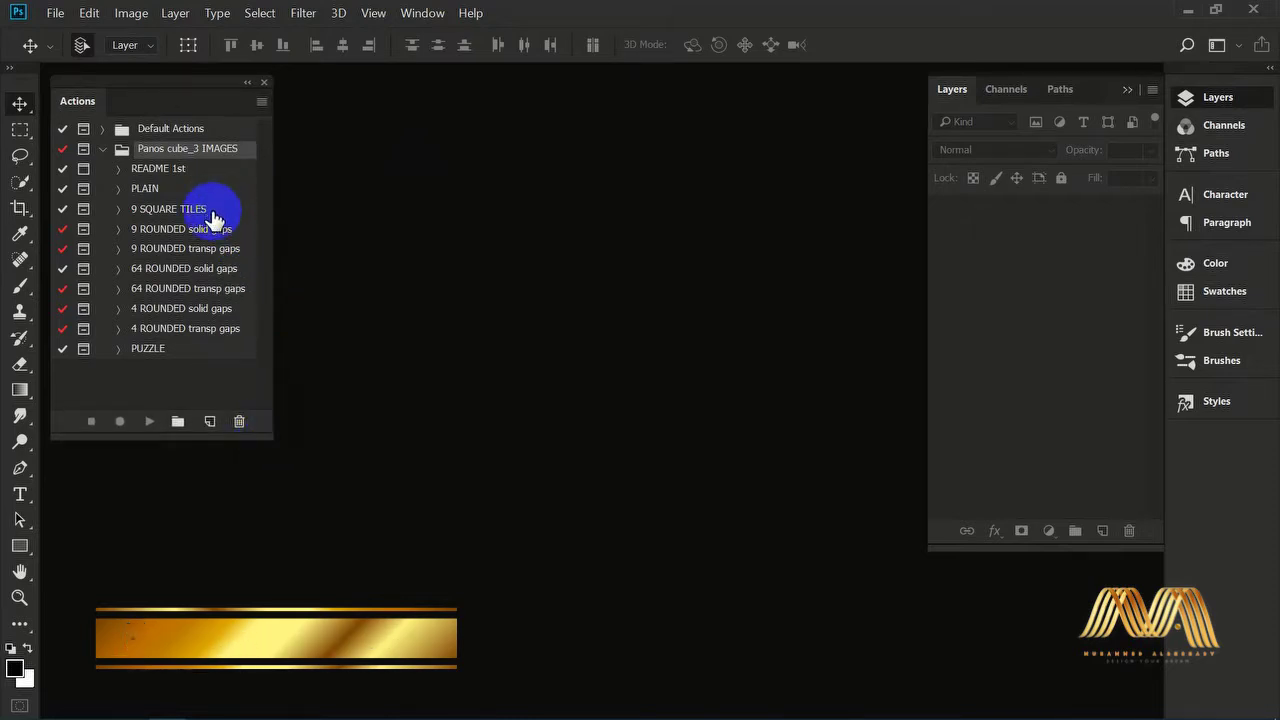
- Play the PLAIN action, opening image 1 for the front, image 2 for the top and image 3 for the left cube side
left_click(148, 190)
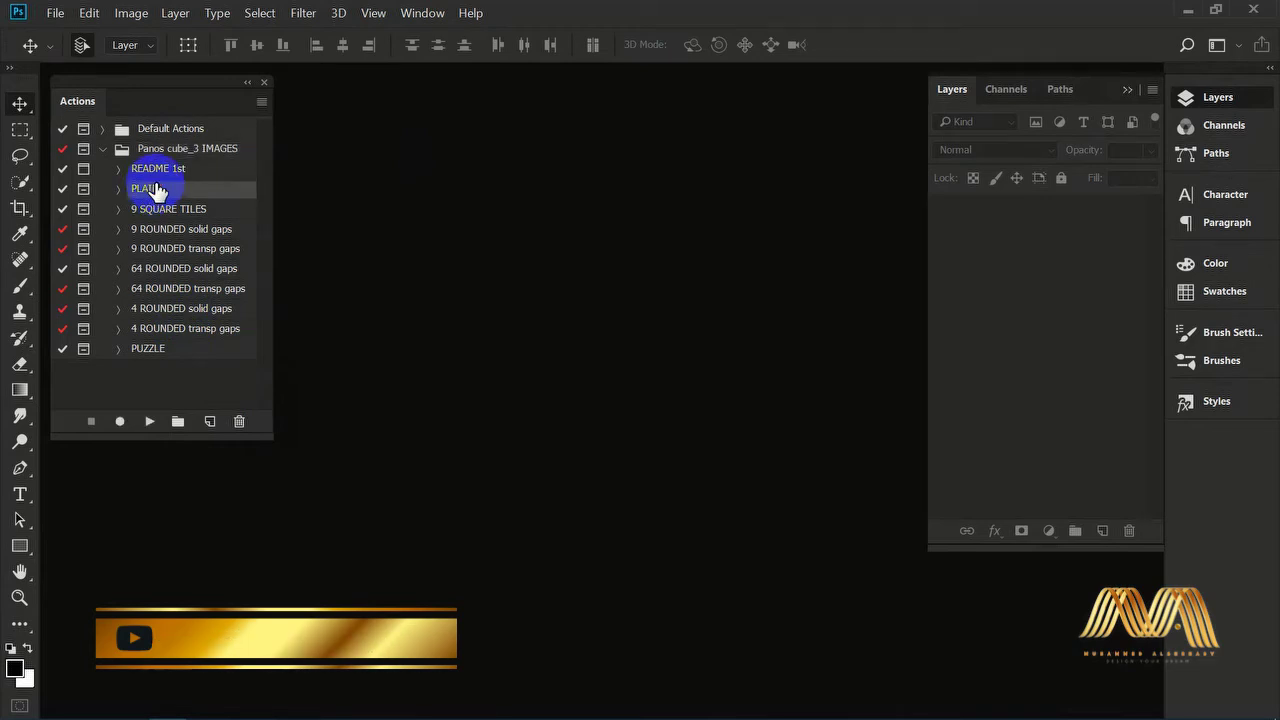
left_click(150, 421)
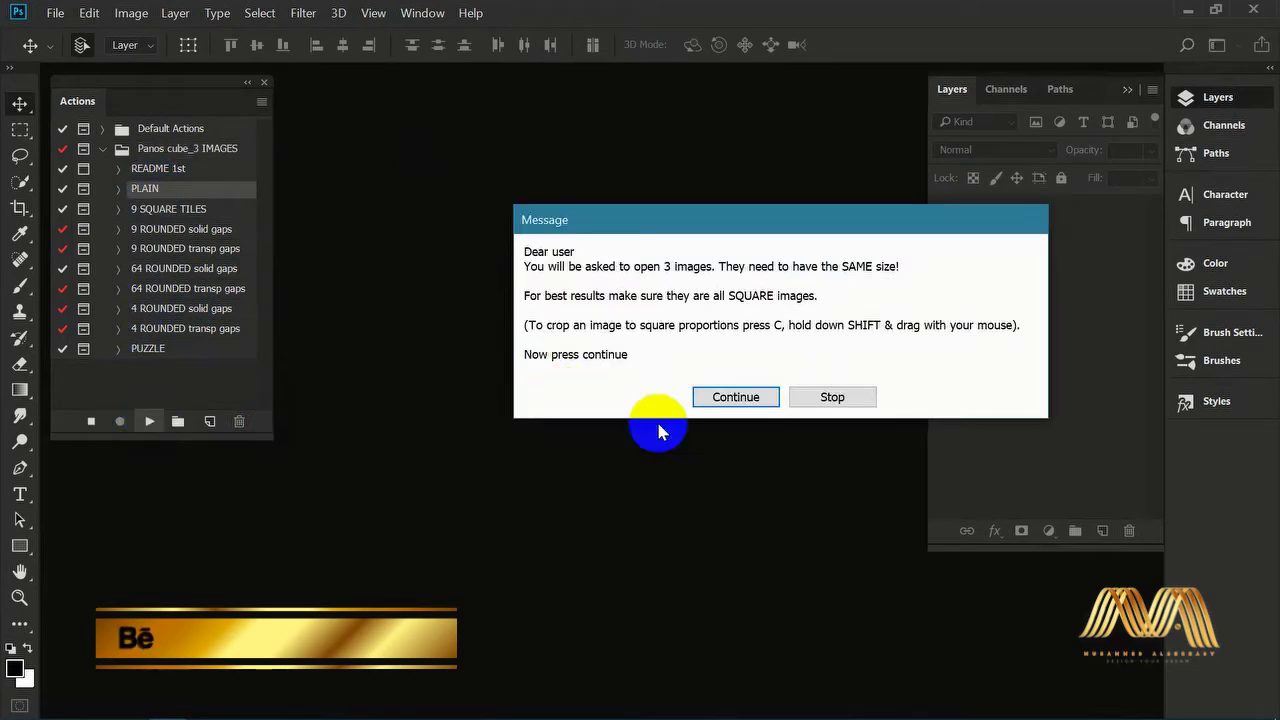
left_click(733, 397)
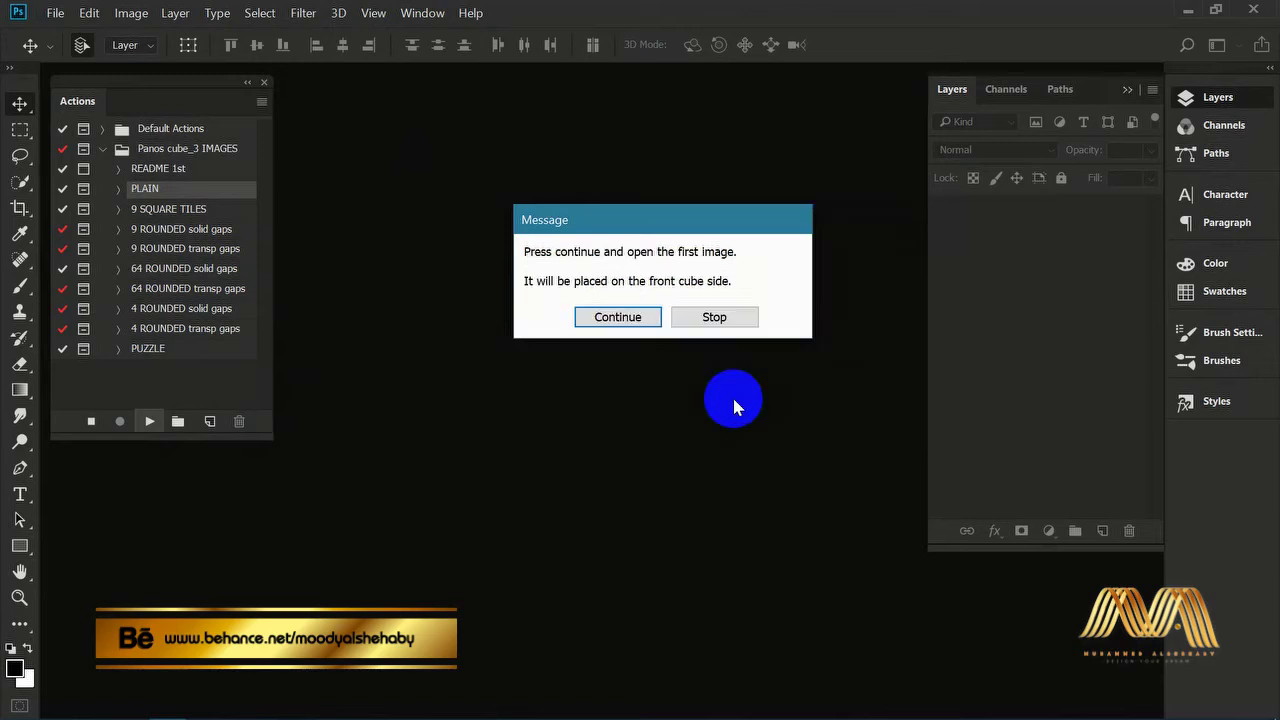
left_click(633, 317)
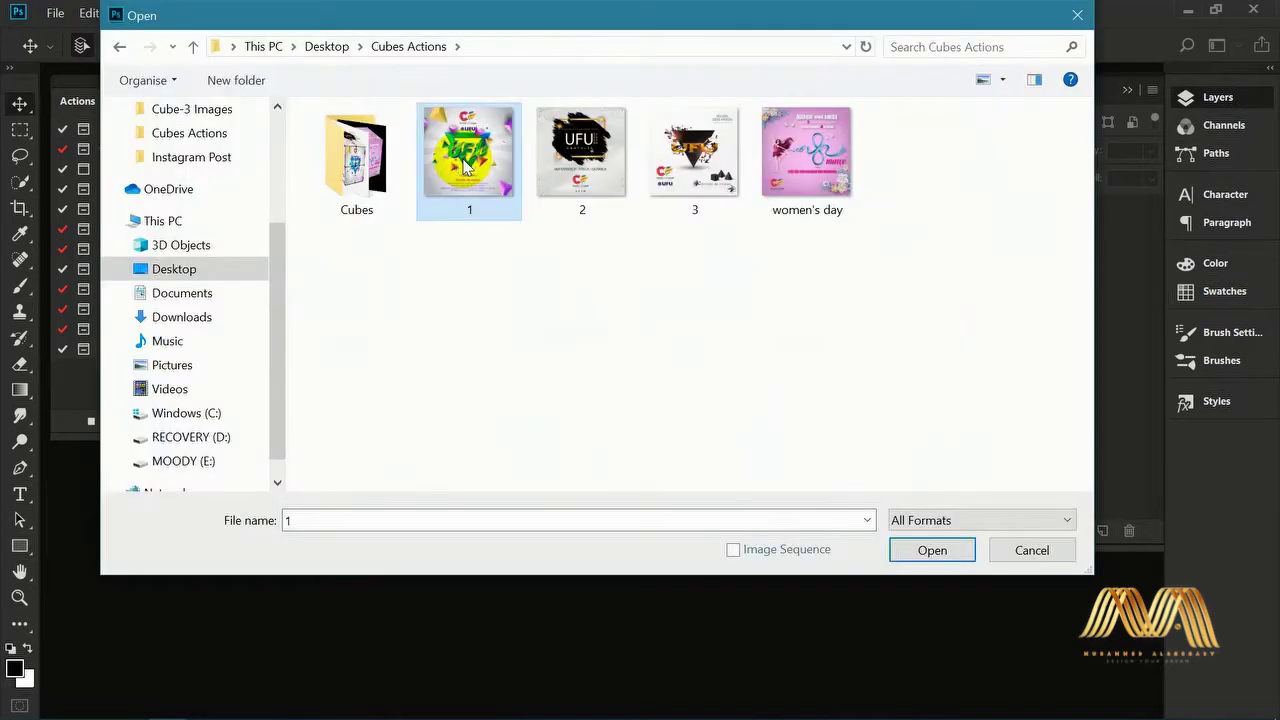
double_click(463, 162)
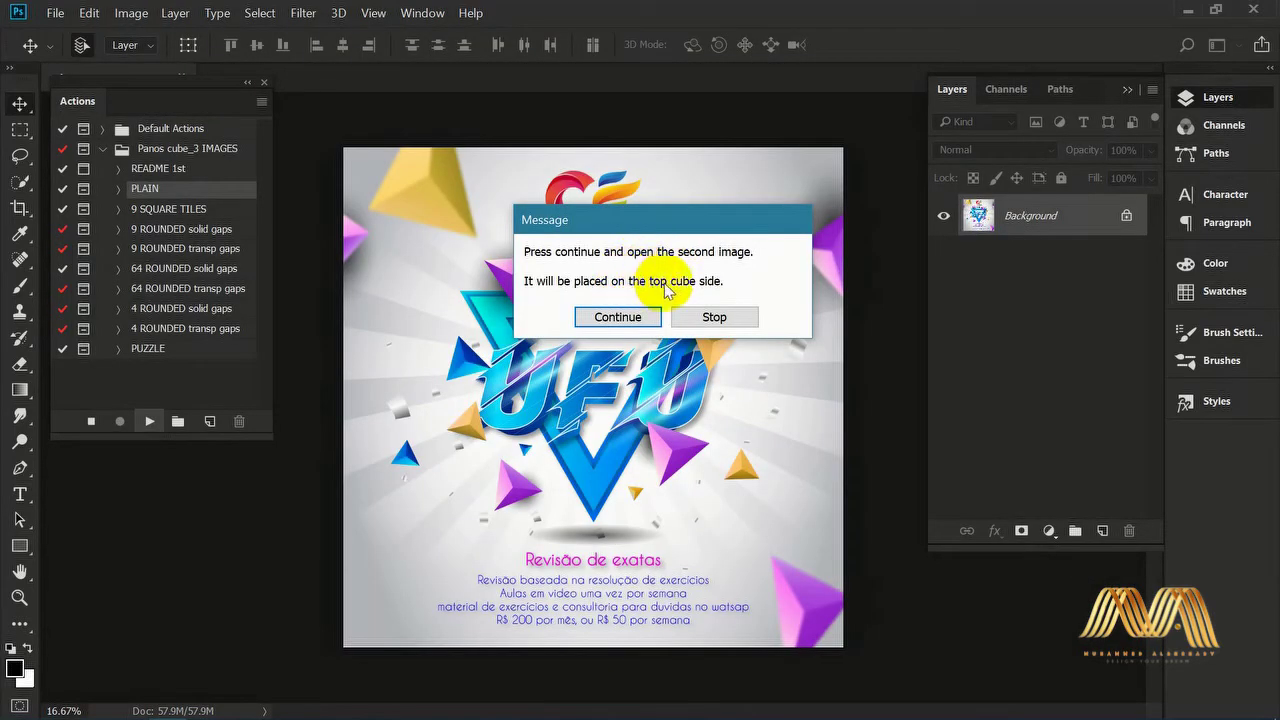
left_click(642, 317)
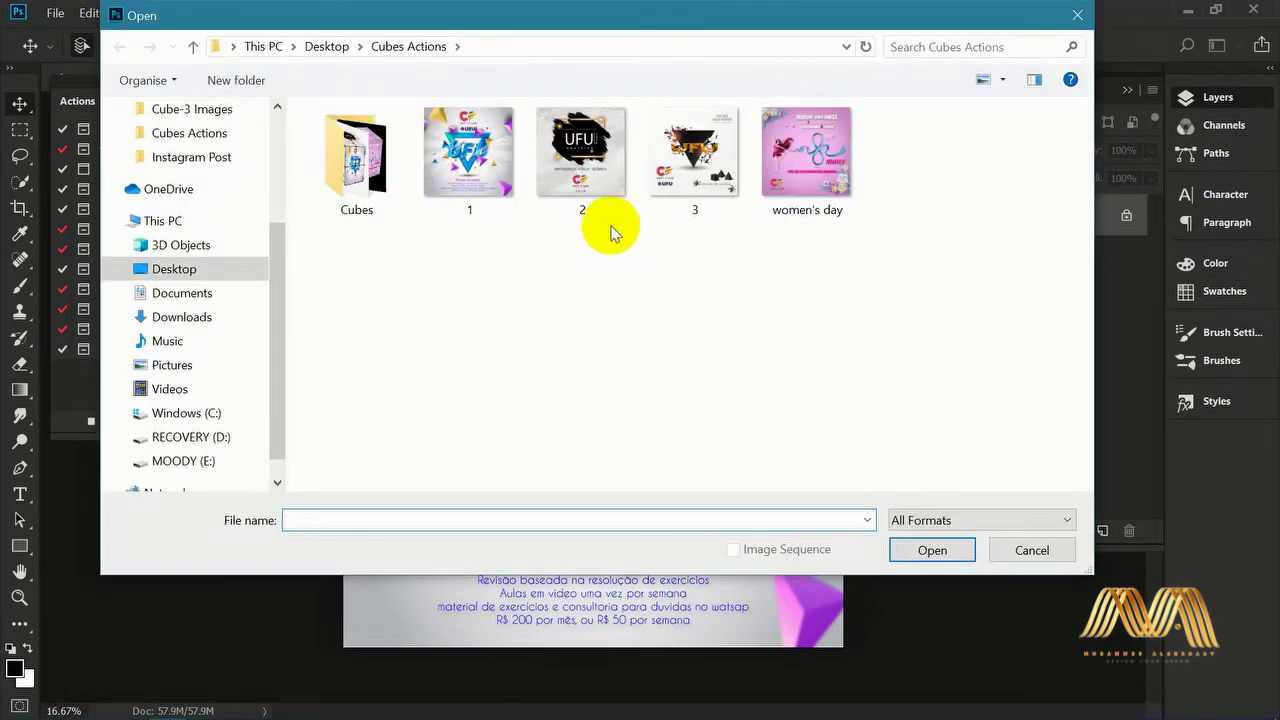
double_click(588, 208)
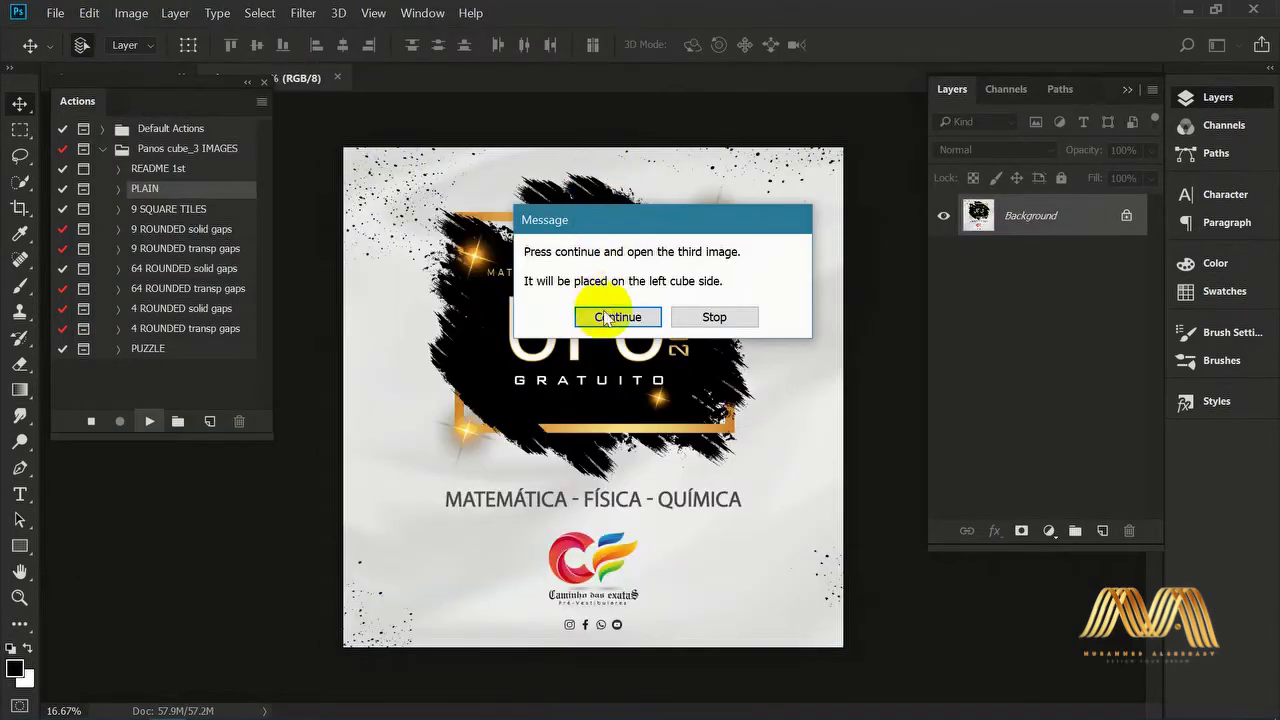
left_click(617, 316)
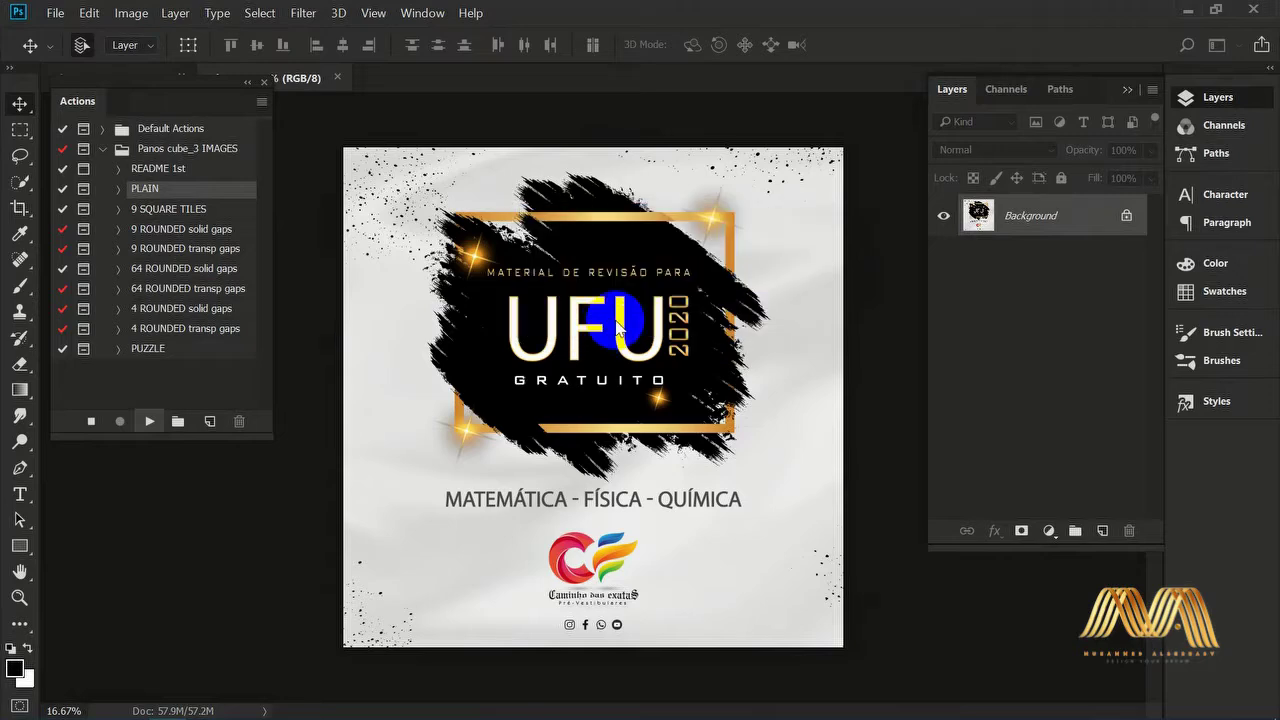
double_click(693, 175)
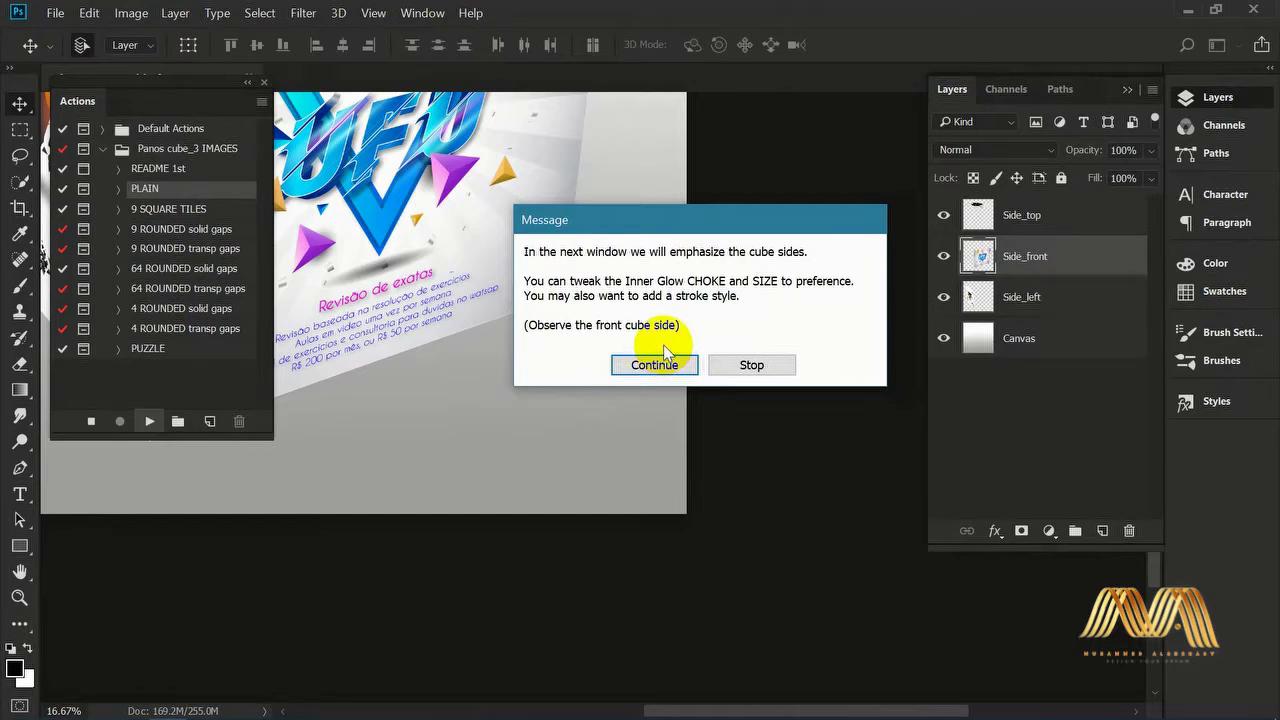
- Continue to the cube sides' Inner Glow and apply it in Multiply mode with a gold colour and a size of 65 px
left_click(654, 365)
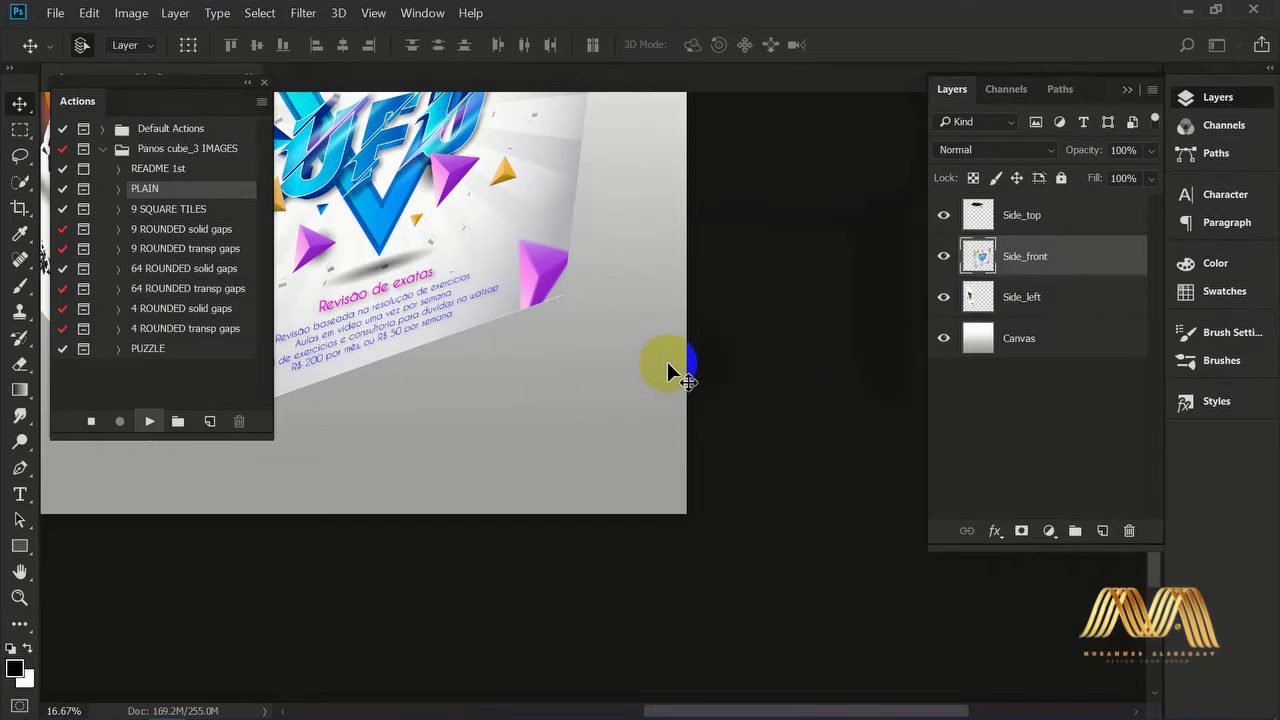
left_click_drag(200, 79, 1131, 420)
left_click_drag(625, 72, 685, 55)
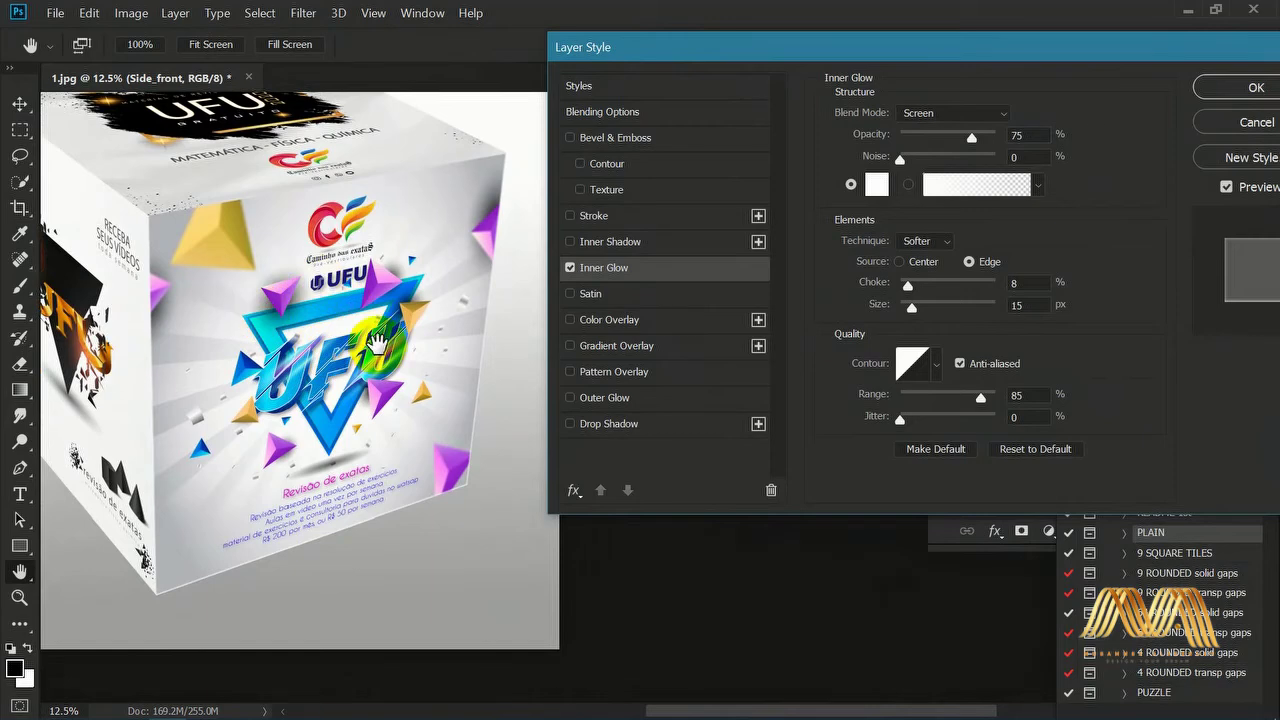
left_click(955, 113)
left_click(876, 184)
left_click_drag(997, 334, 997, 349)
left_click(960, 202)
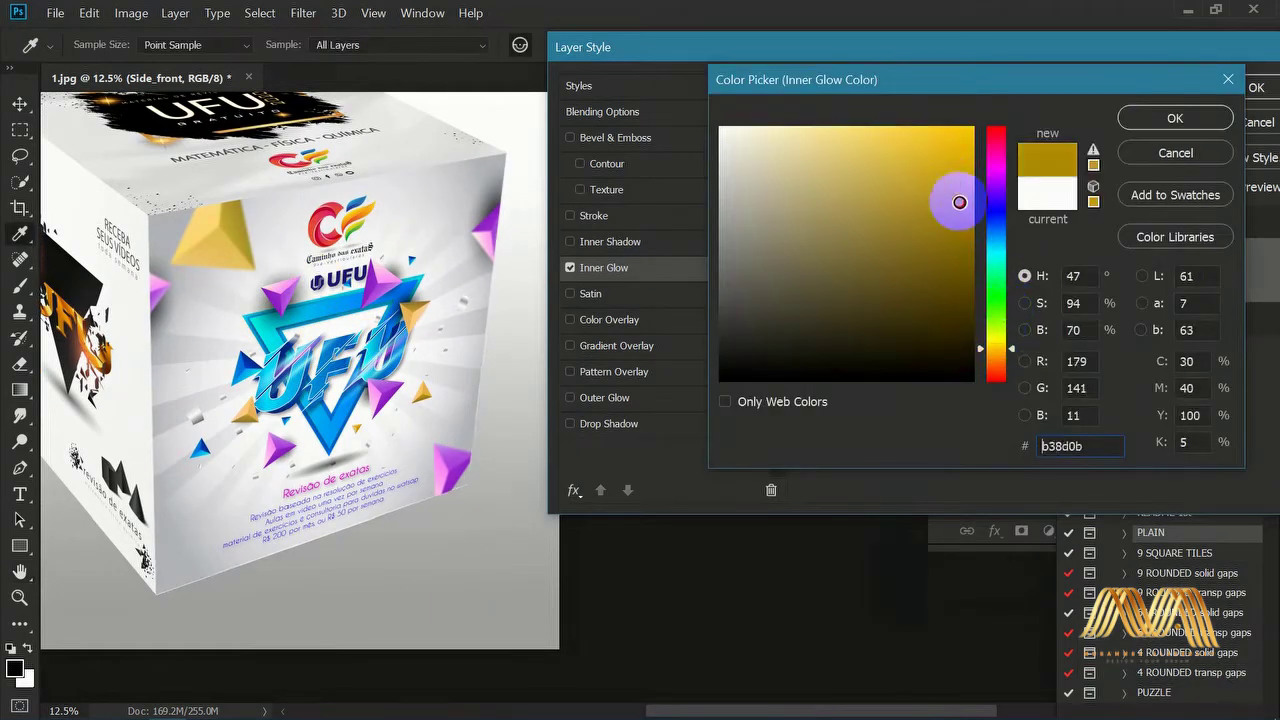
left_click_drag(960, 202, 915, 186)
left_click(1172, 119)
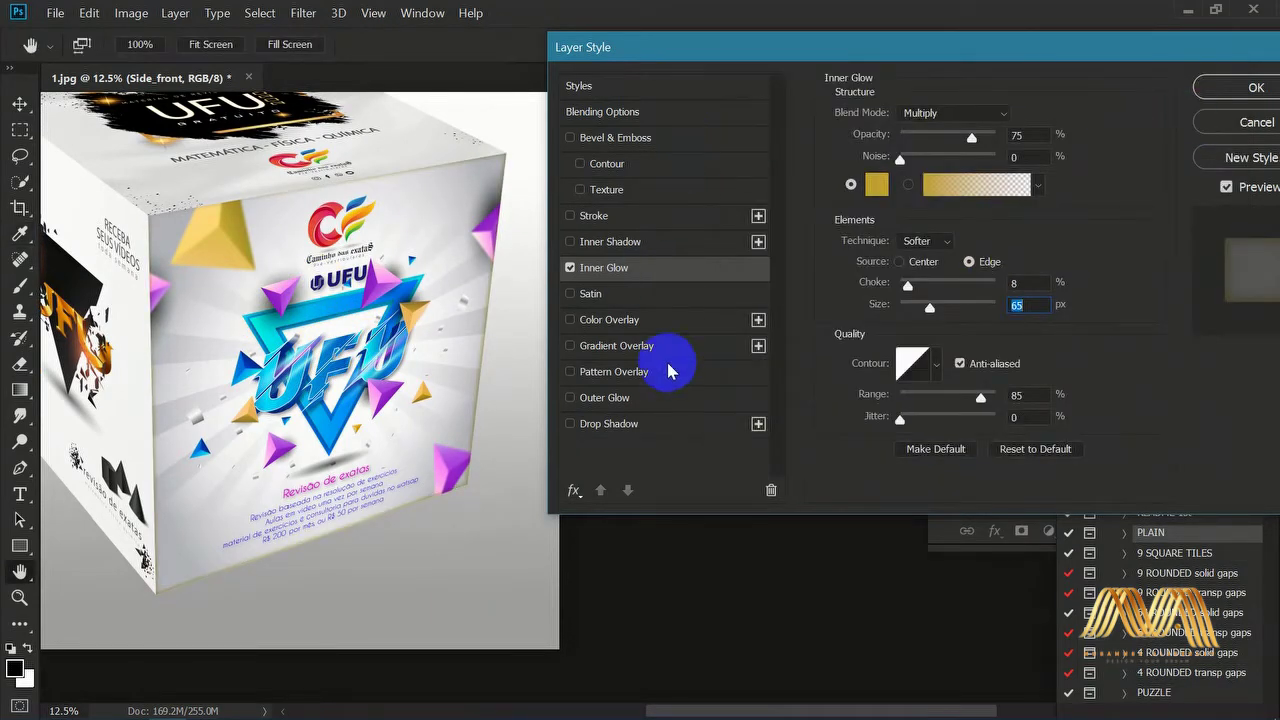
left_click(1256, 87)
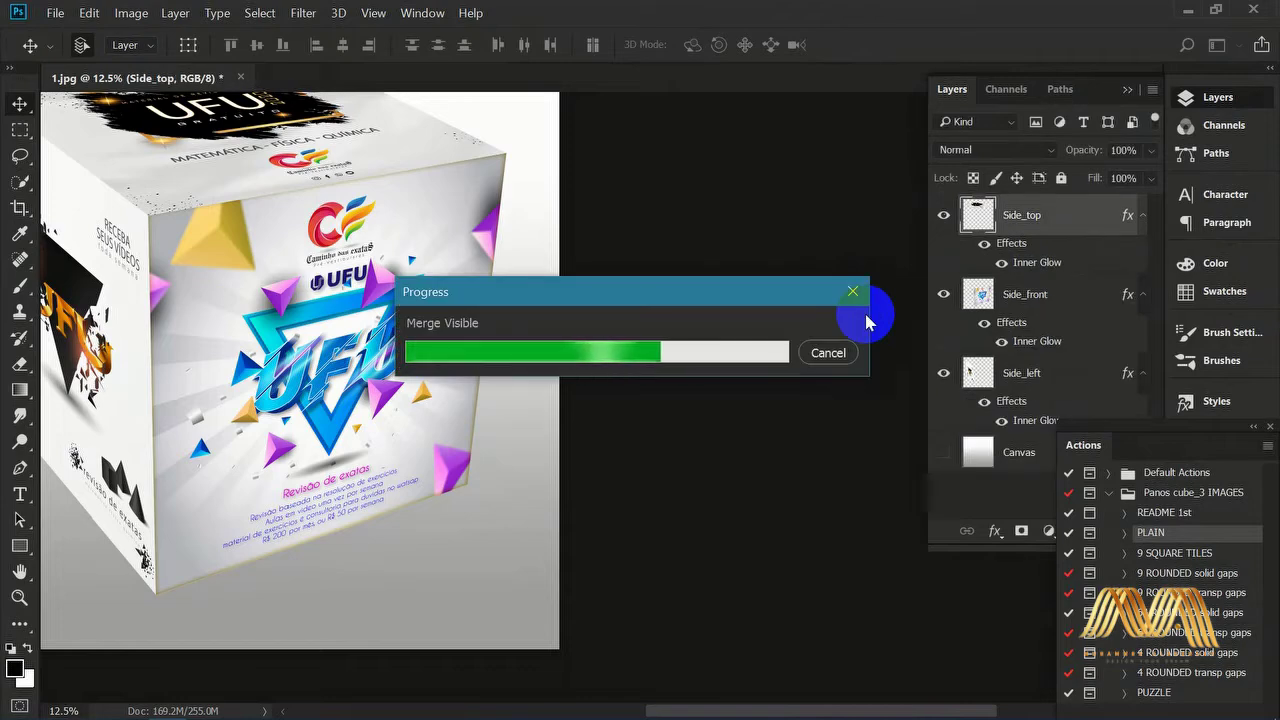
- Move the Actions panel clear of the layer list and lower the Shadow layer's opacity to about 58%
left_click(416, 360, "ctrl+alt")
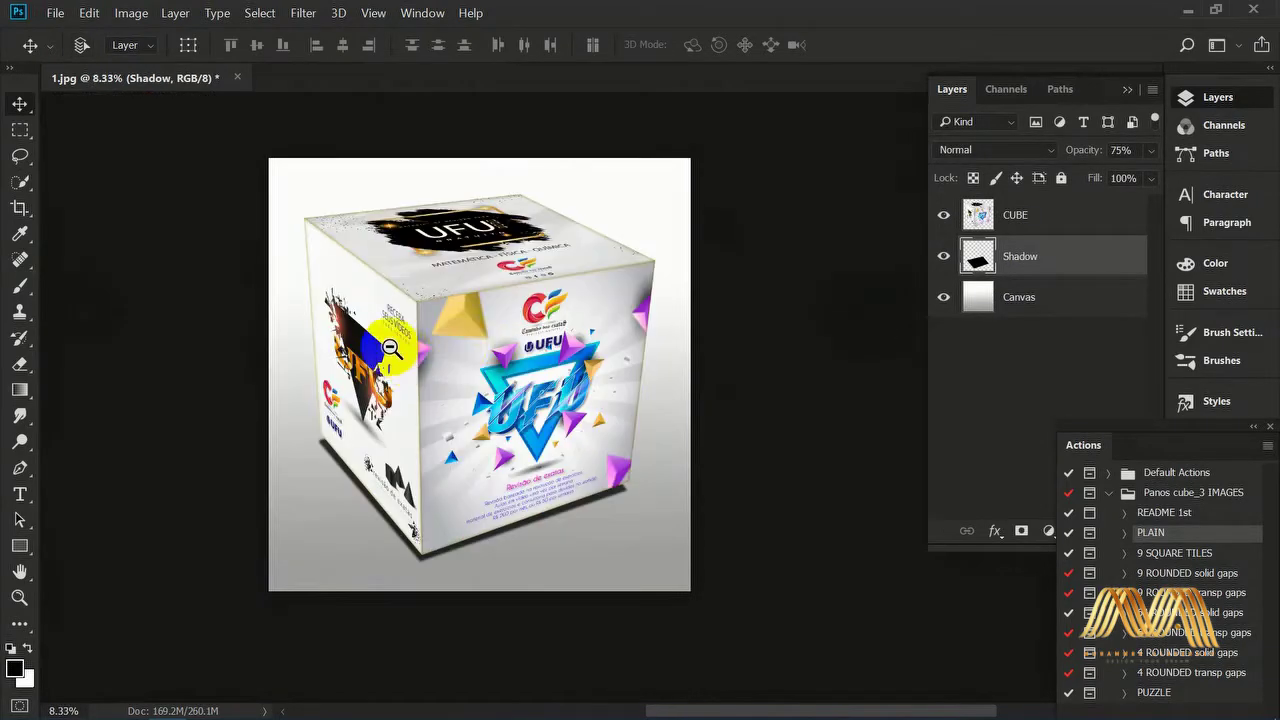
left_click_drag(1127, 441, 142, 108)
left_click_drag(624, 240, 634, 291)
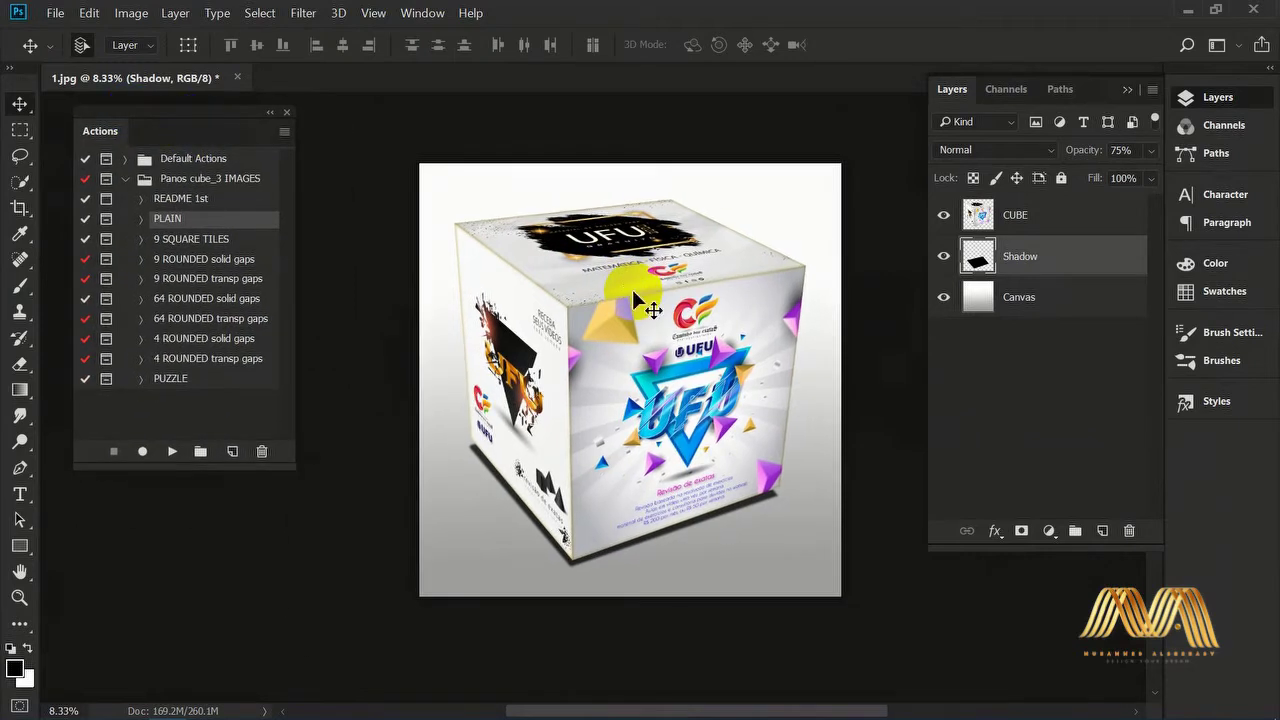
left_click(1064, 260)
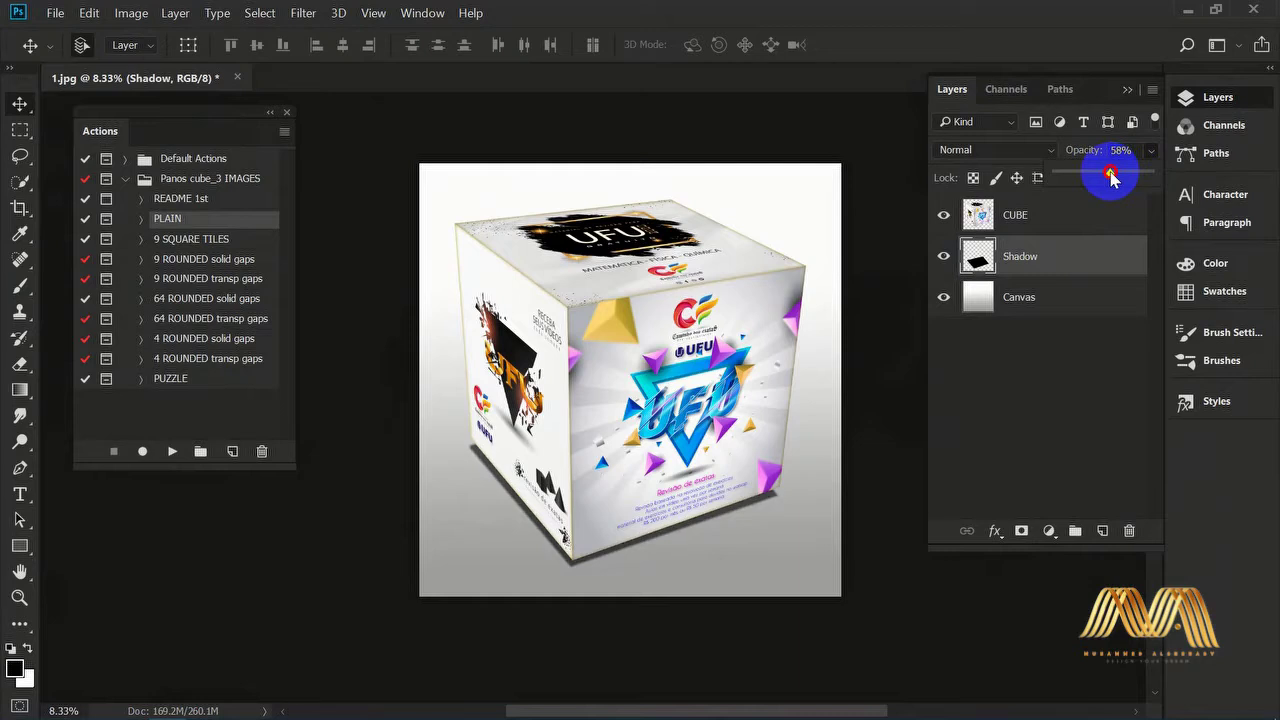
- Link the CUBE and Shadow layers and hide the Canvas layer
left_click(1063, 222, "shift")
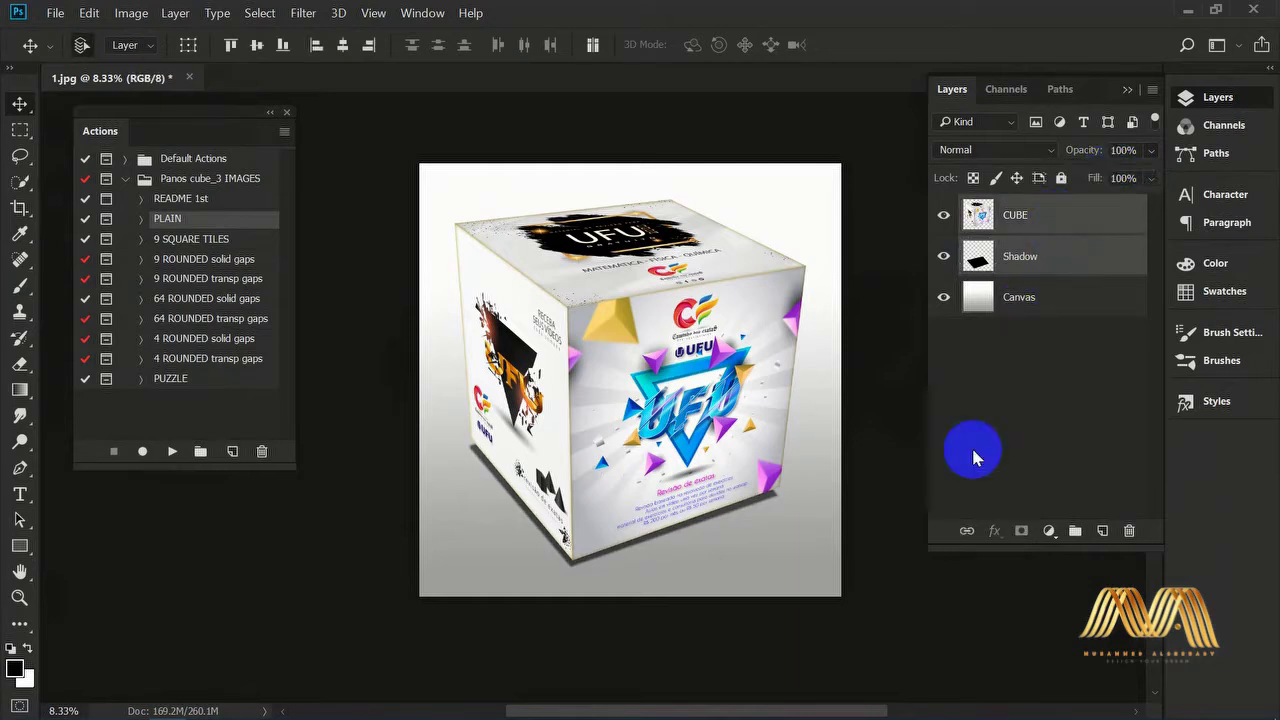
left_click(967, 533)
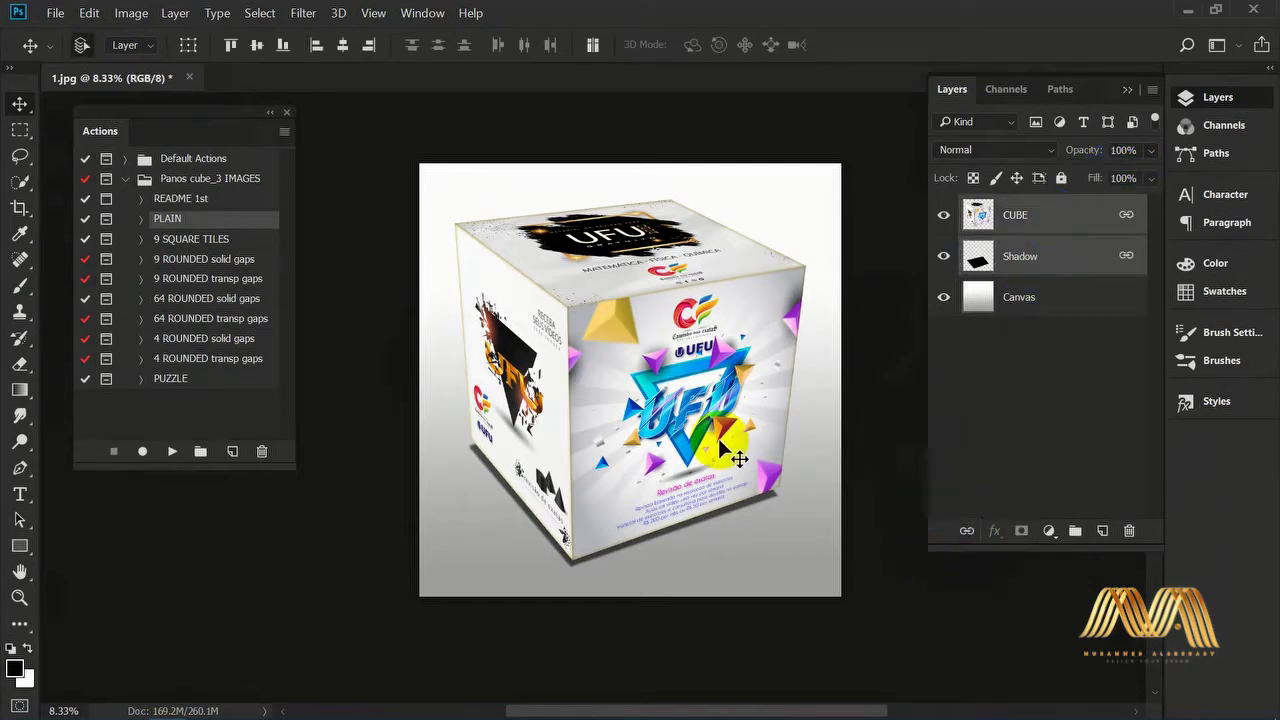
left_click(939, 299)
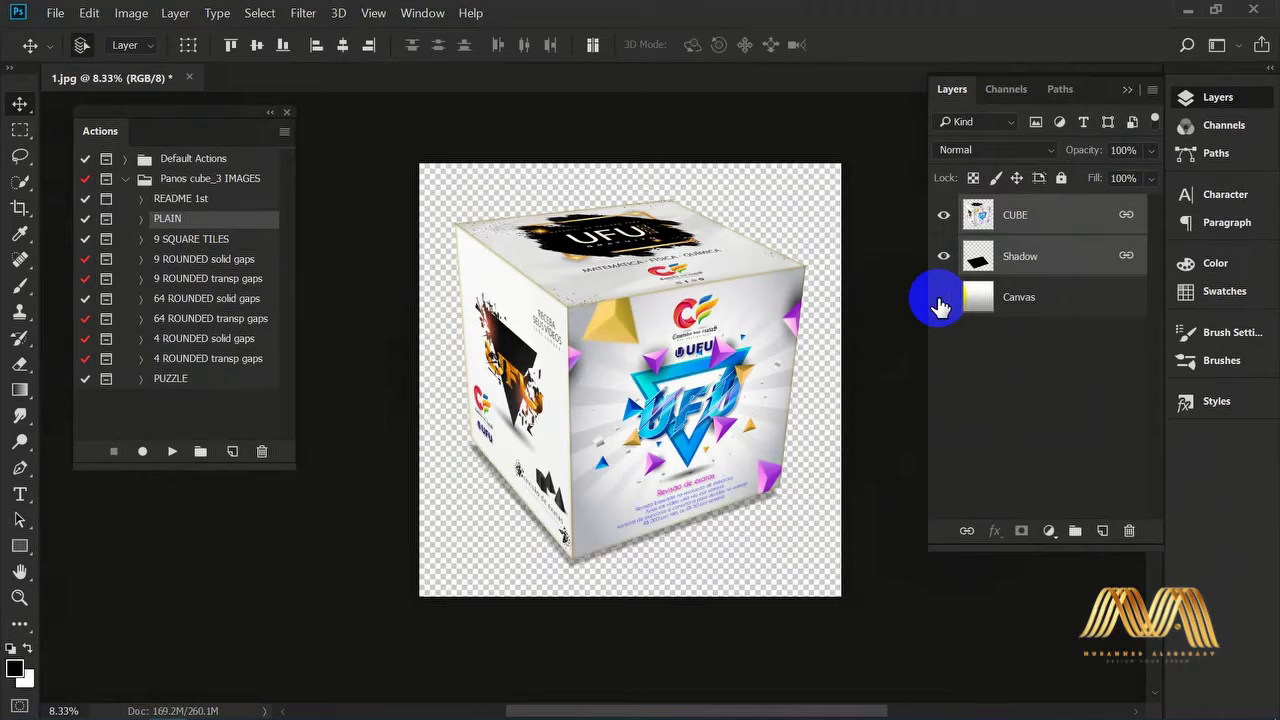
left_click(939, 299)
left_click(939, 299)
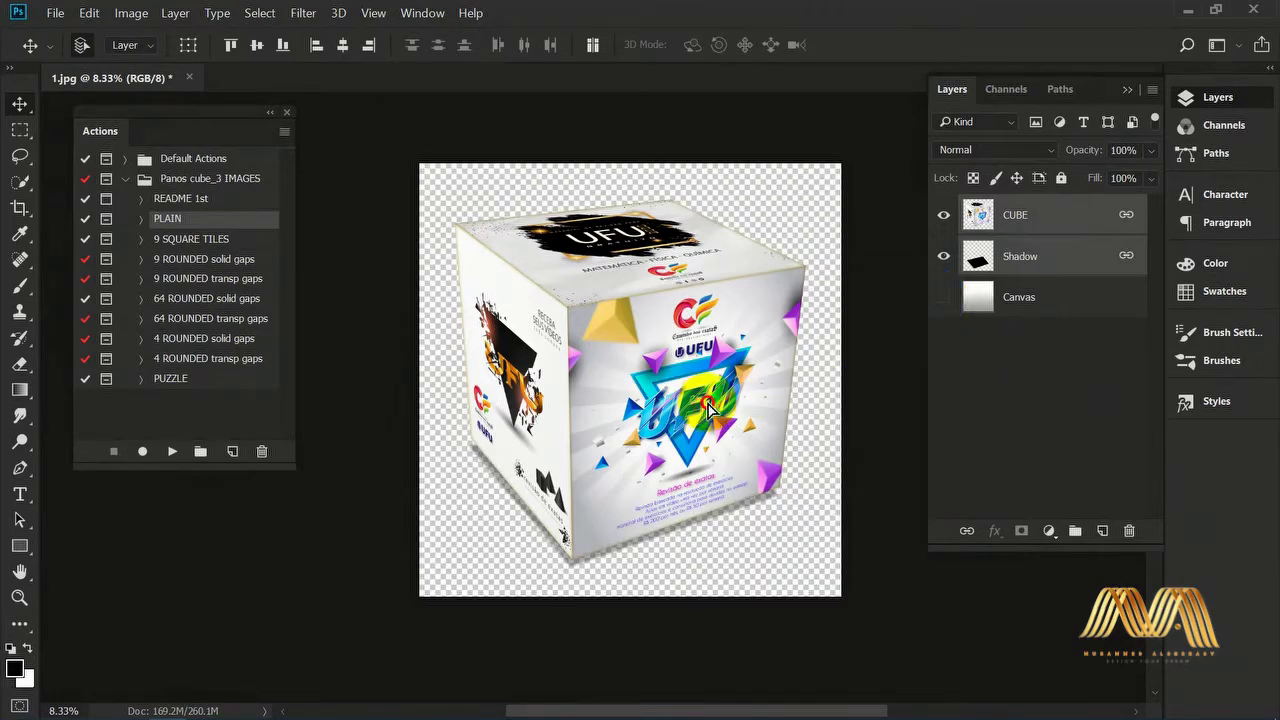
- Move the linked cube slightly up and left, scale it to 91.88% and rotate it about -8.4°
mouse_move(695, 410)
left_mouse_down()
mouse_move(693, 376)
mouse_move(679, 401)
left_mouse_up()
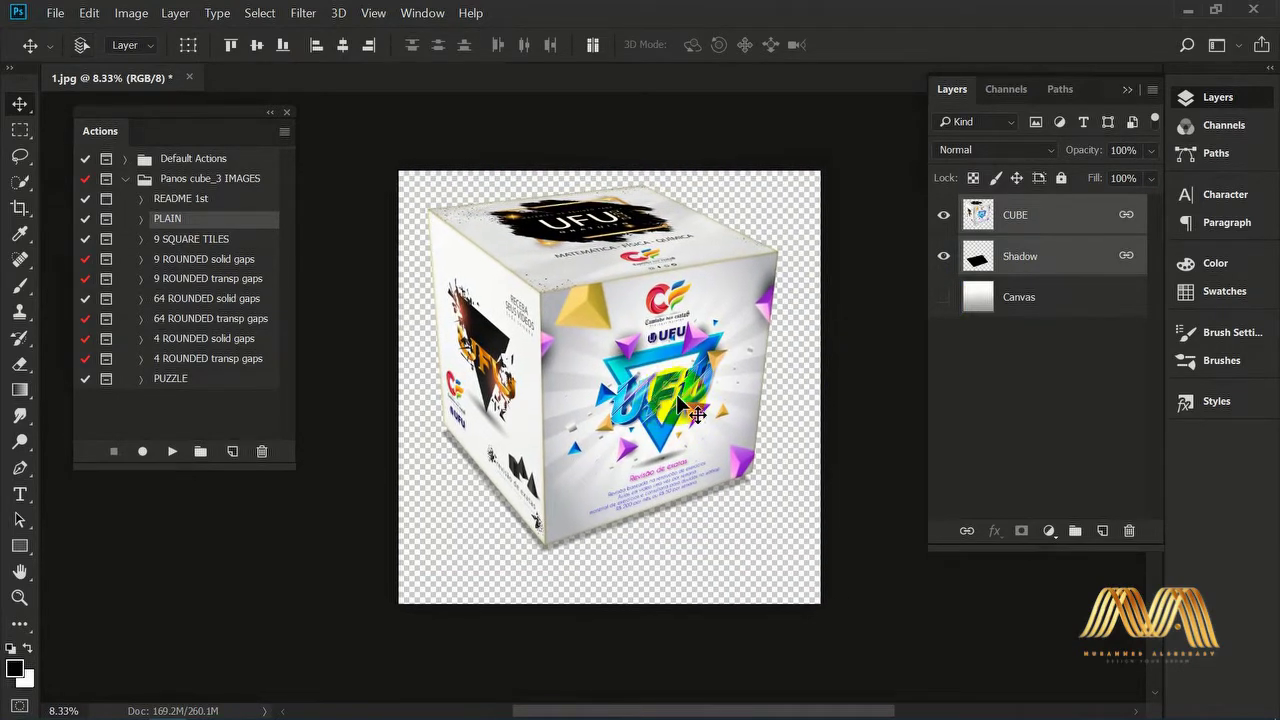
key("ctrl+t")
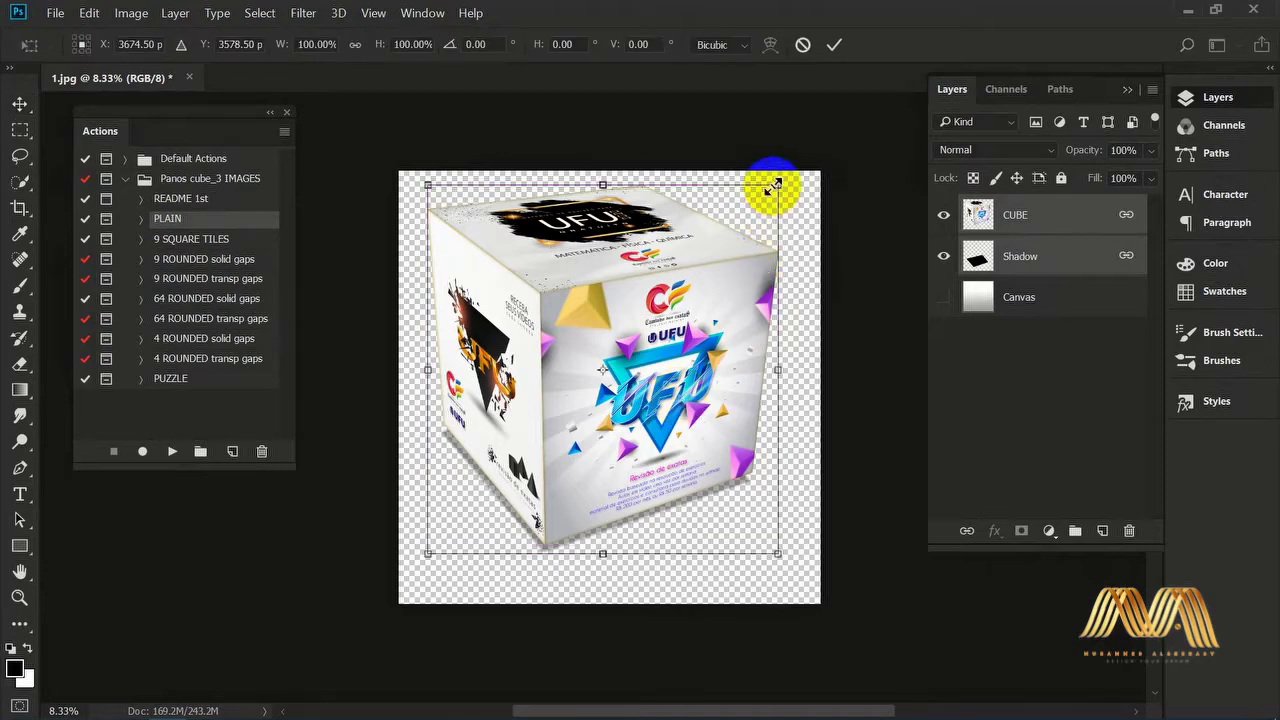
mouse_move(774, 186)
left_mouse_down()
mouse_move(723, 243)
mouse_move(766, 202)
left_mouse_up()
left_click_drag(762, 553, 809, 538)
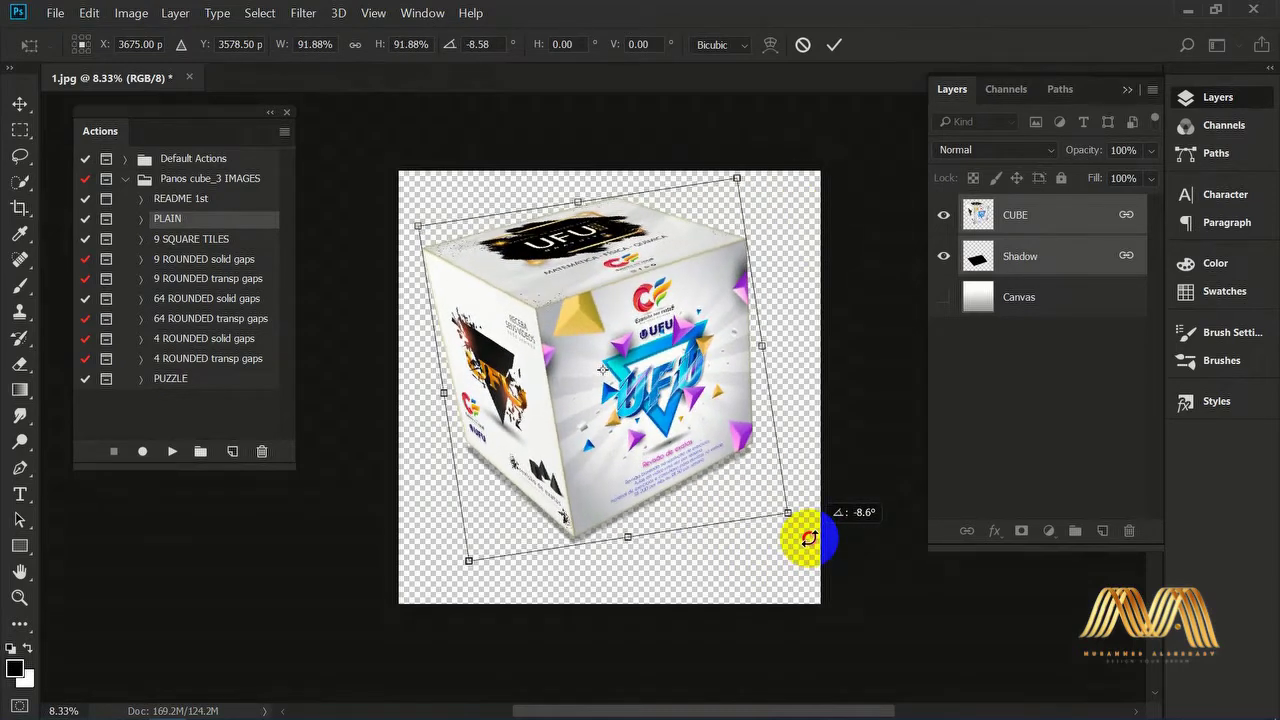
key("Return")
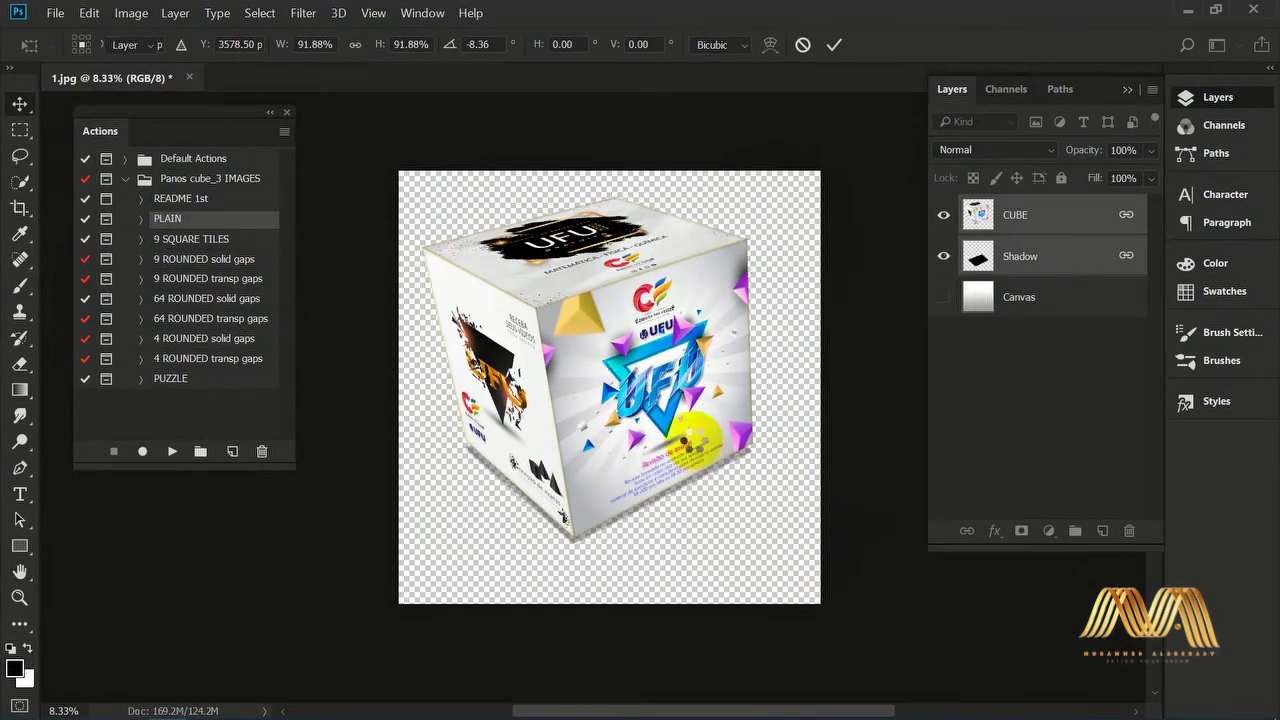
scroll(642, 441, "up", 2)
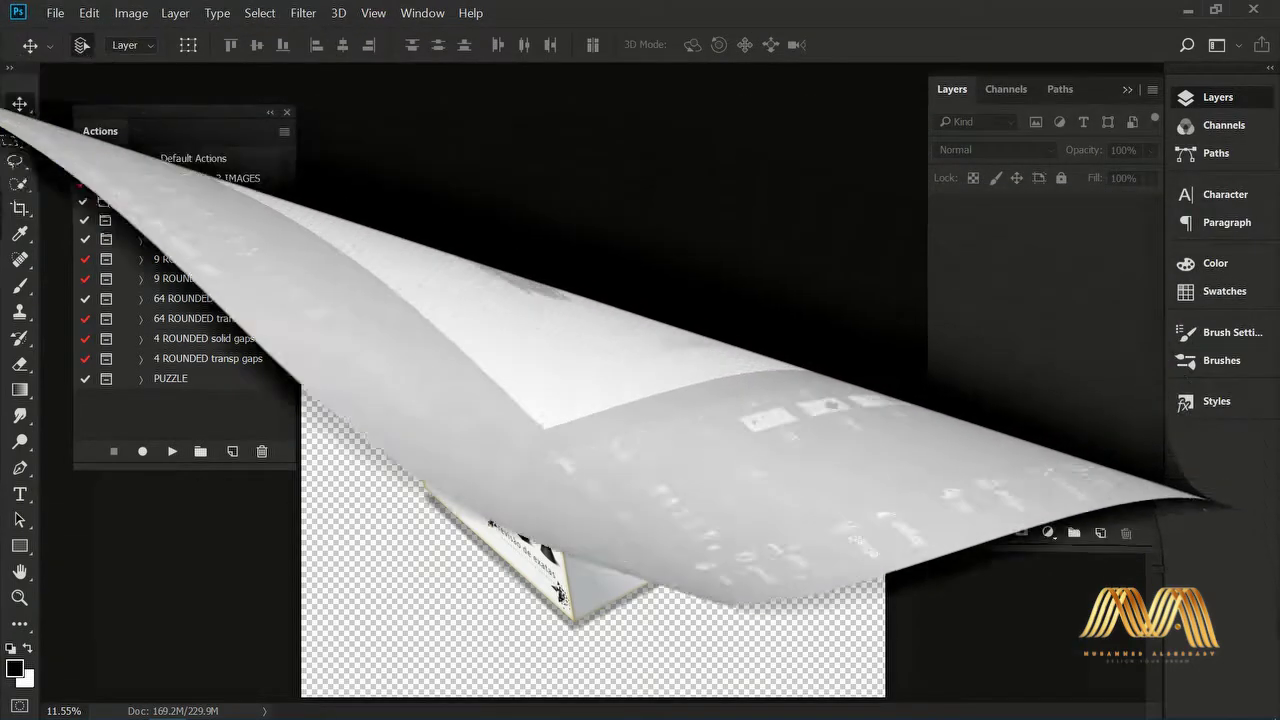
- Play the 9 SQUARE TILES action, opening images 1, 2 and 3 in order for the front, top and left cube sides
left_click(213, 243)
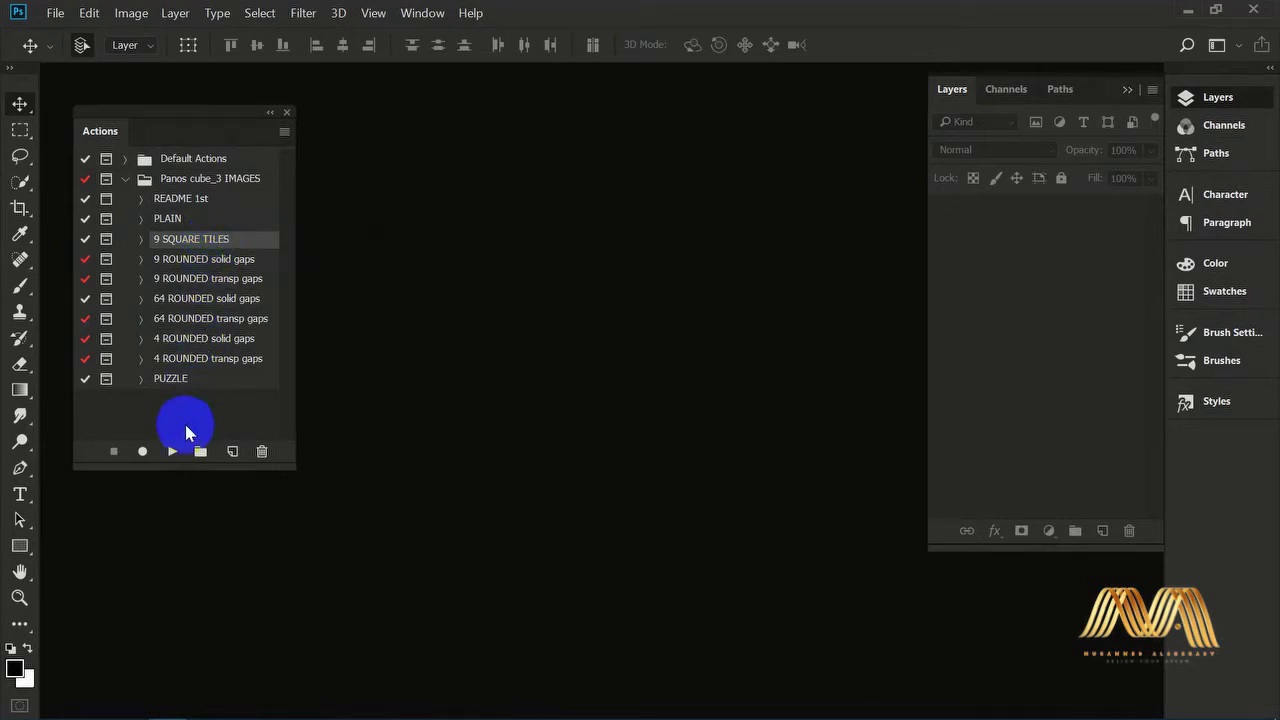
left_click(172, 452)
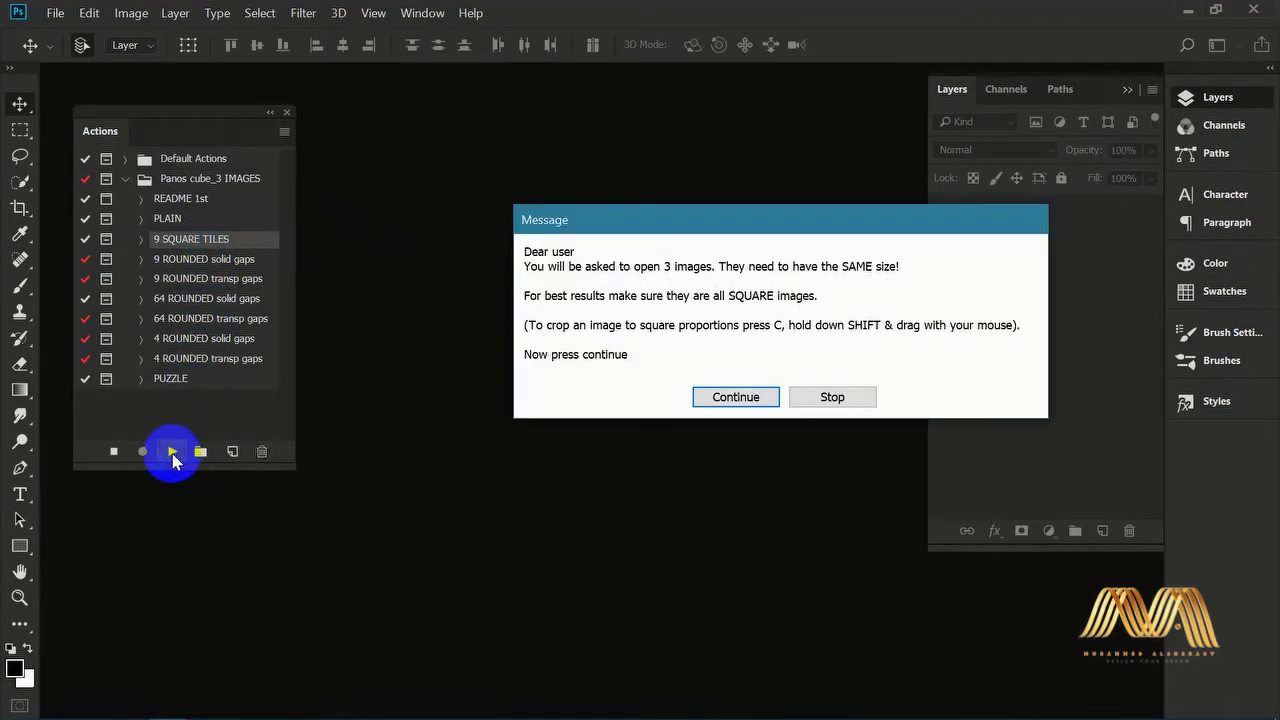
left_click(751, 406)
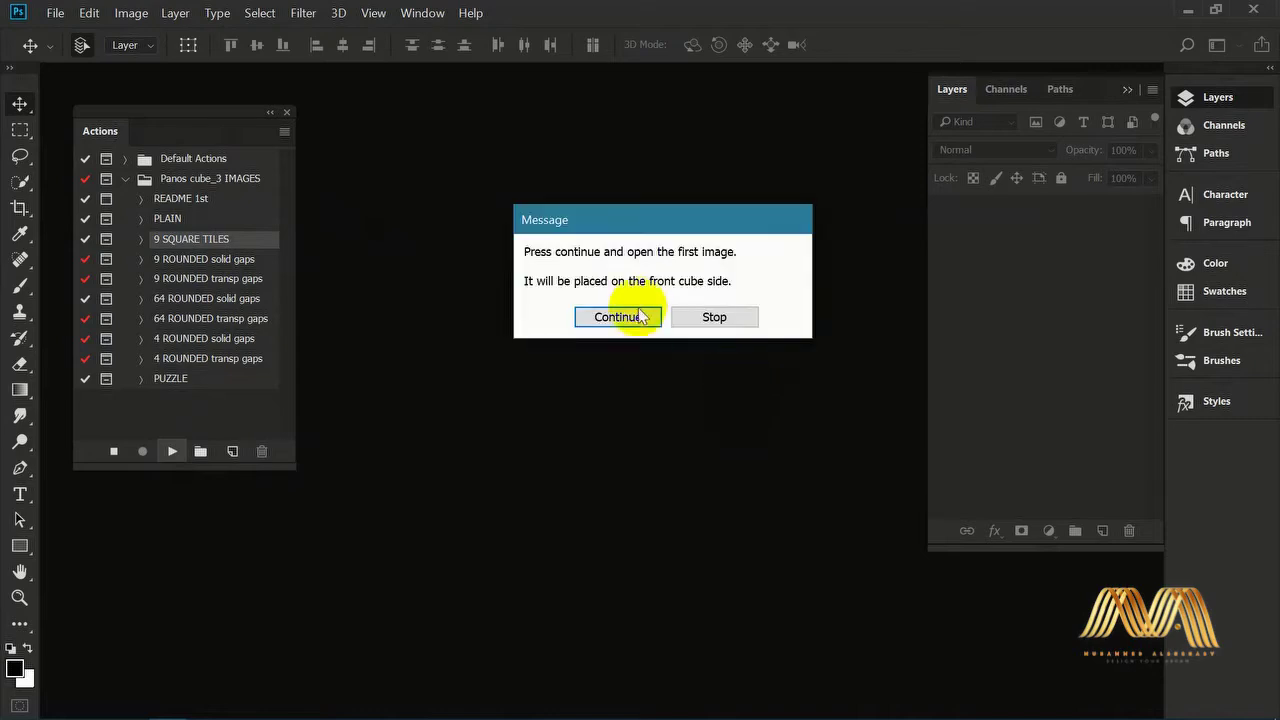
left_click(639, 319)
double_click(492, 186)
left_click(640, 323)
double_click(580, 160)
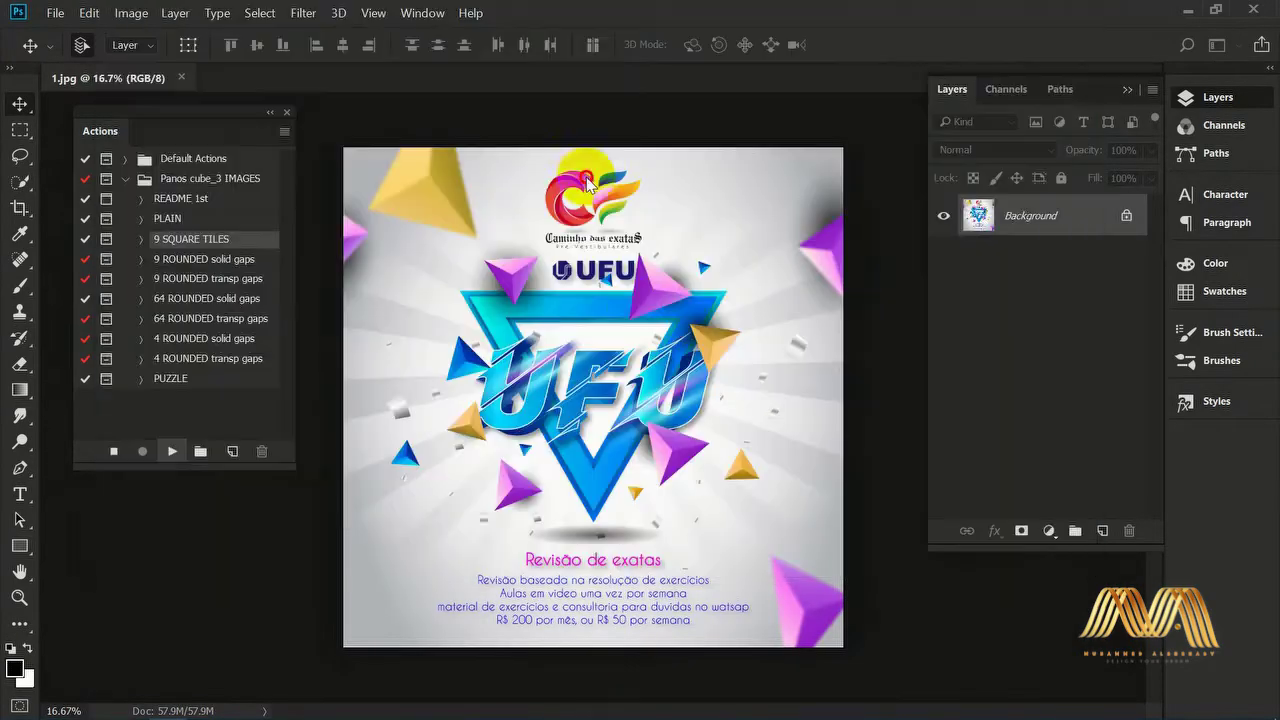
left_click(580, 394)
double_click(683, 187)
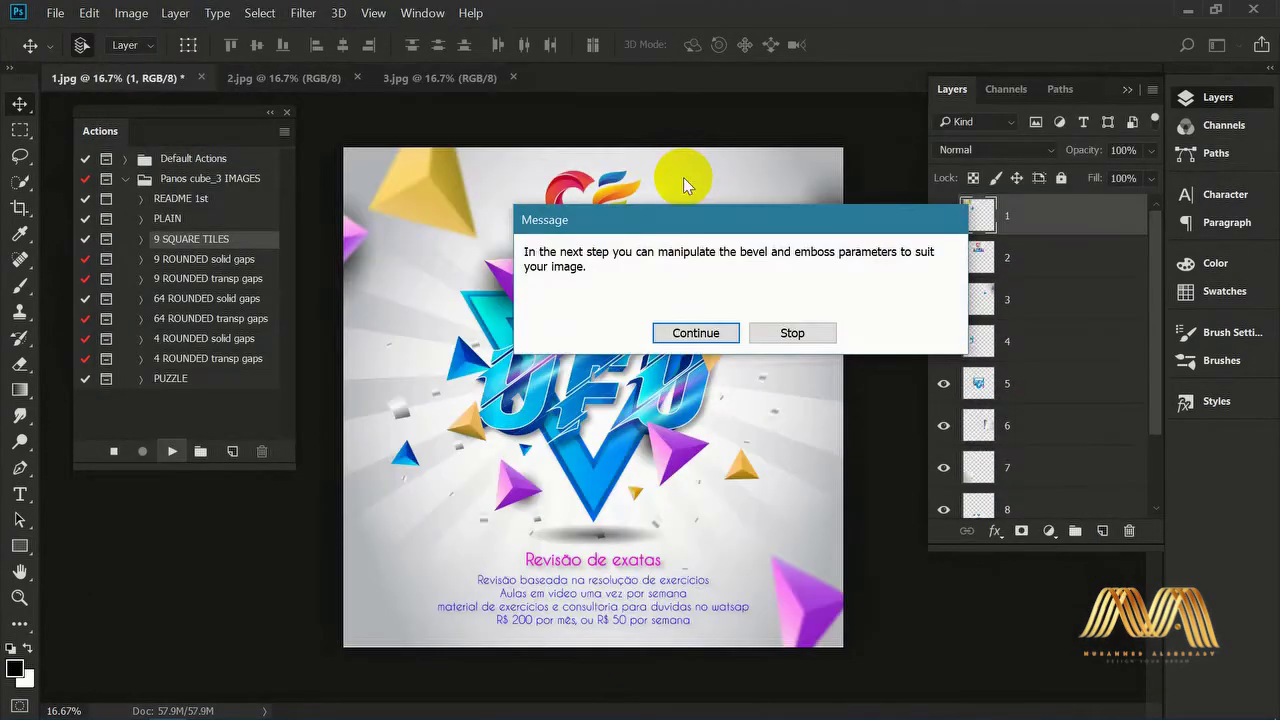
- Accept the action's bevel and drop shadow settings to complete the square-tile cube, and link its CUBE and Shadow layers
left_click(697, 331)
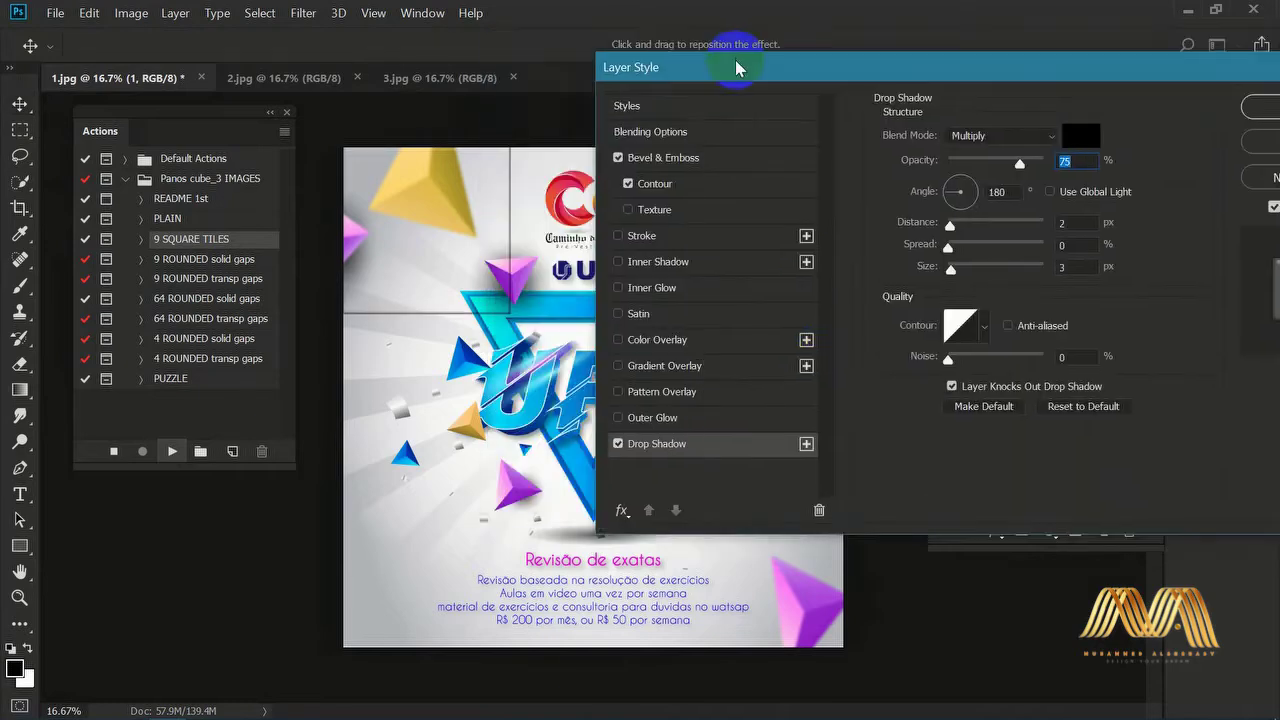
left_click(1240, 92)
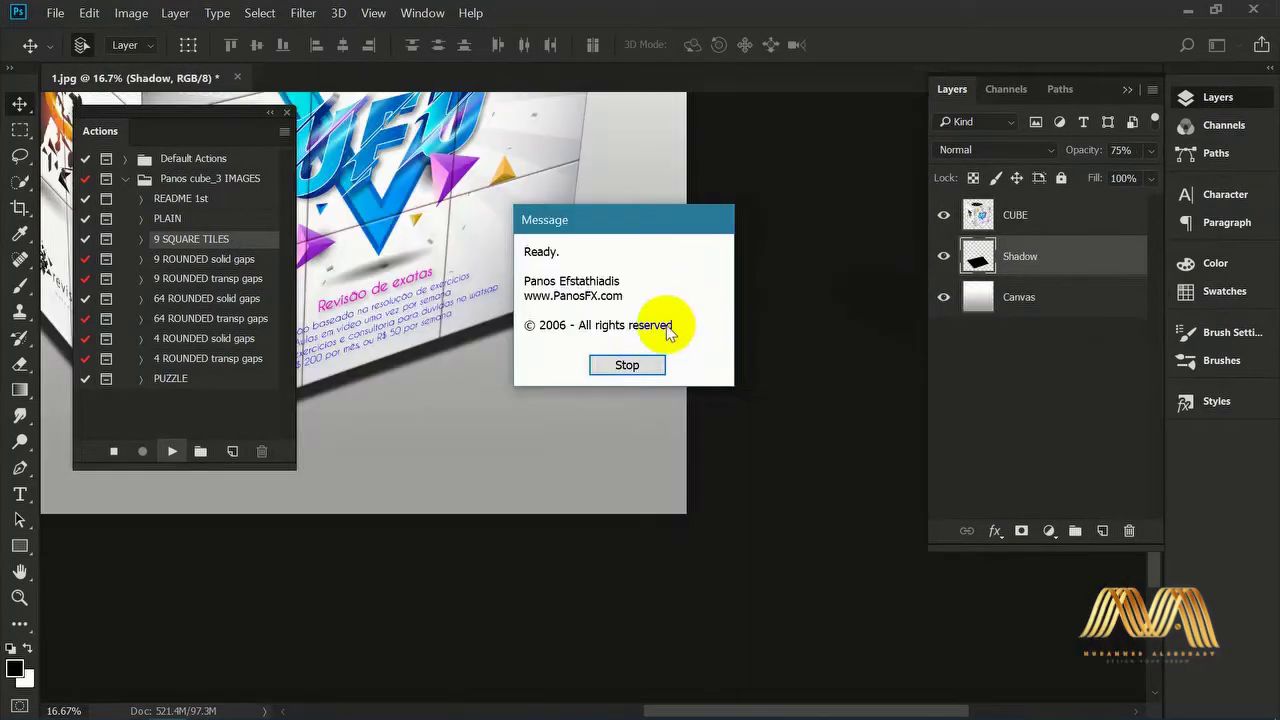
left_click(649, 360)
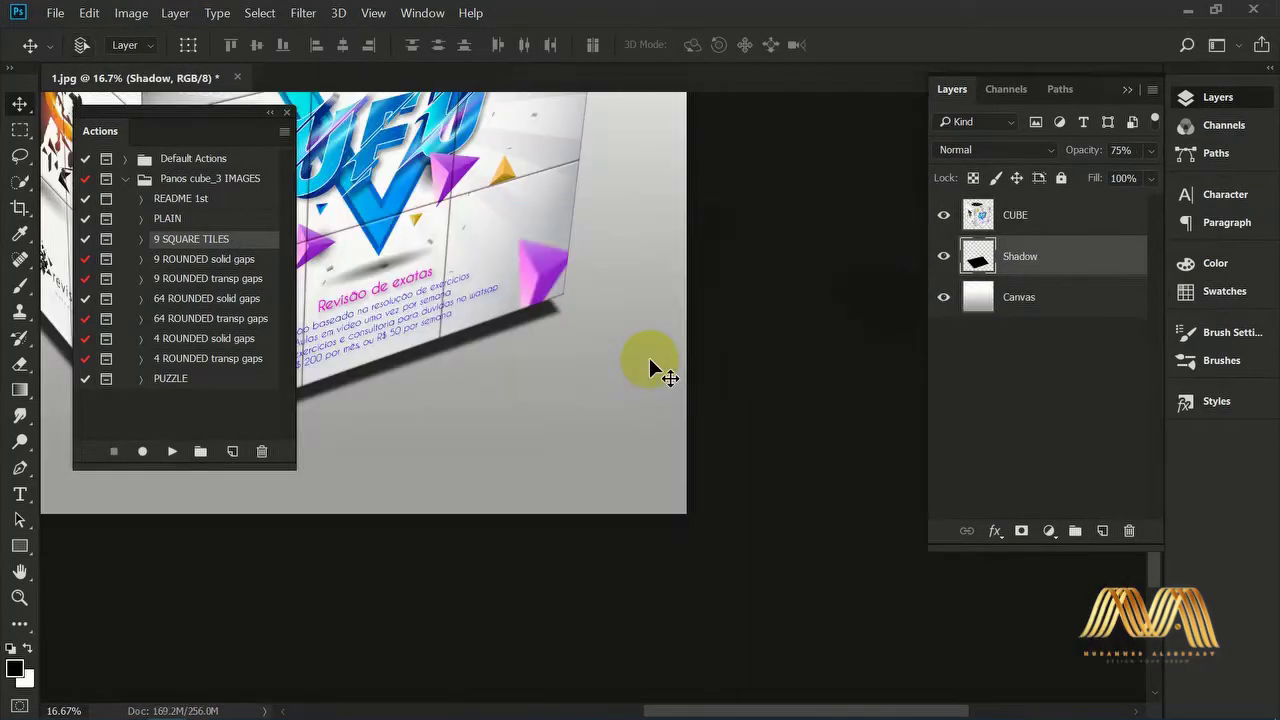
left_click(1090, 215, "shift")
left_click(966, 531)
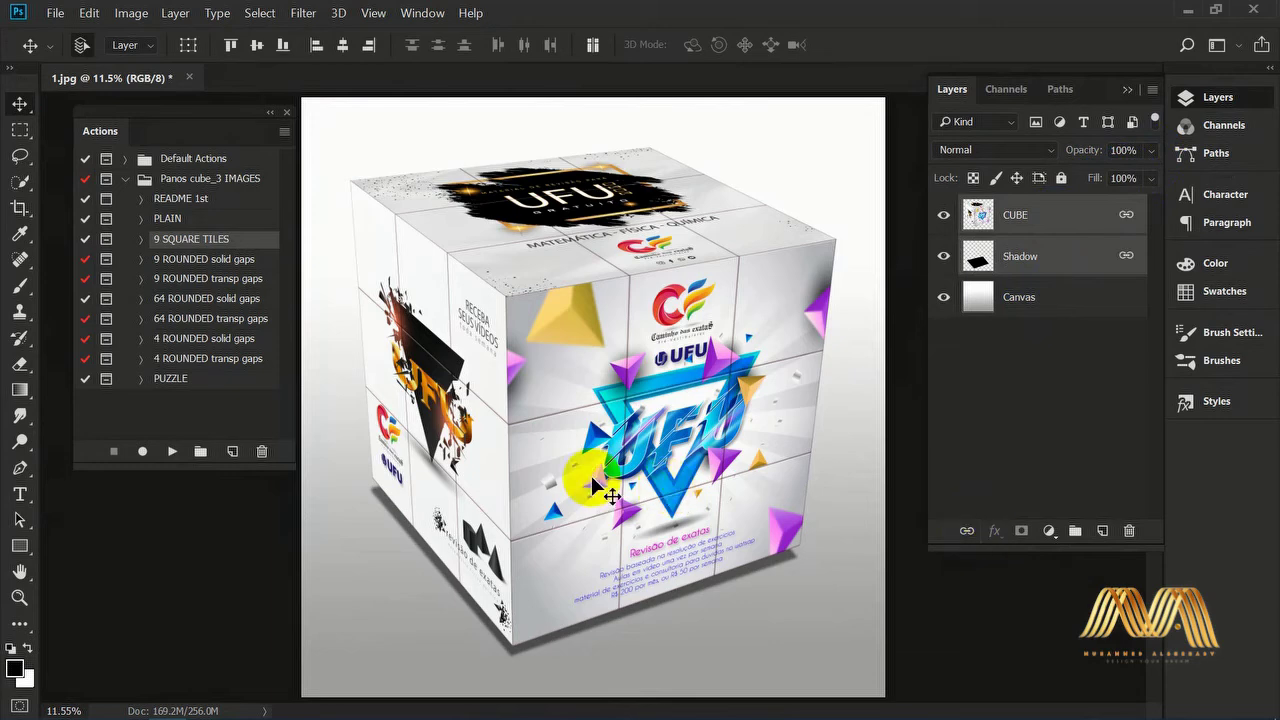
- Examine the tile seams and the cube's faces and lower edges up close with the panels hidden
left_click_drag(700, 482, 673, 485)
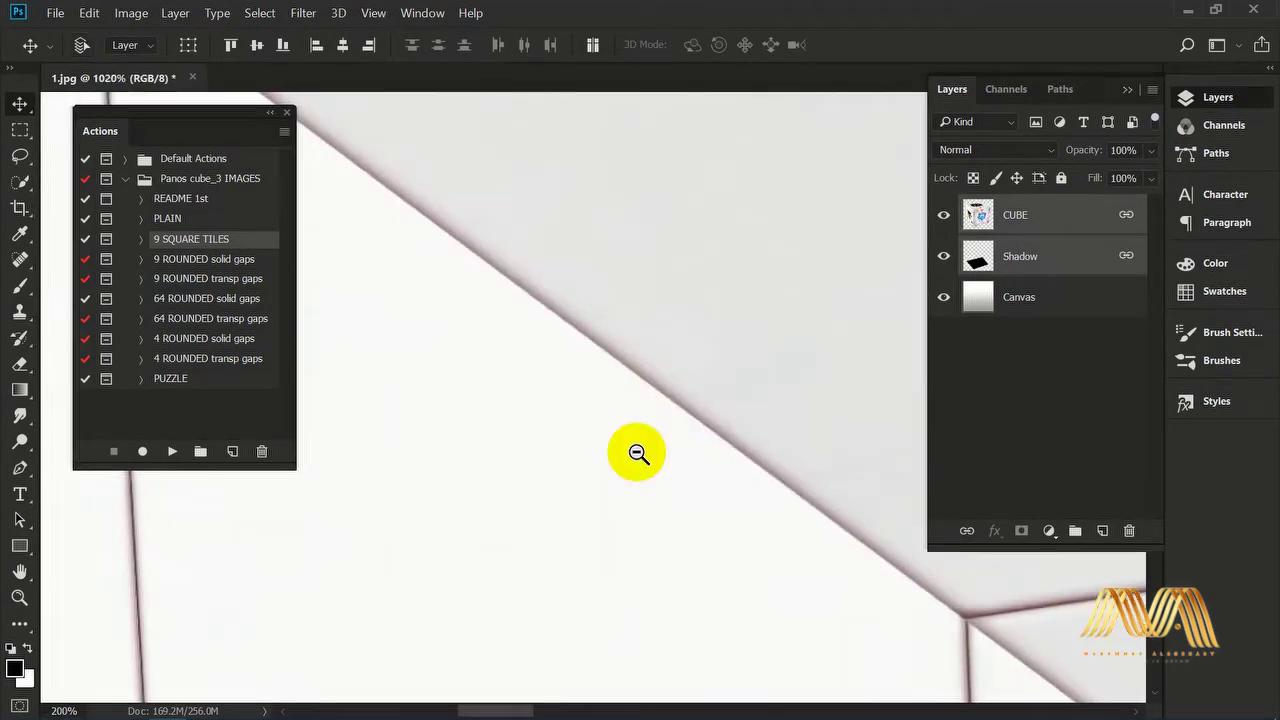
left_click(638, 452, "alt")
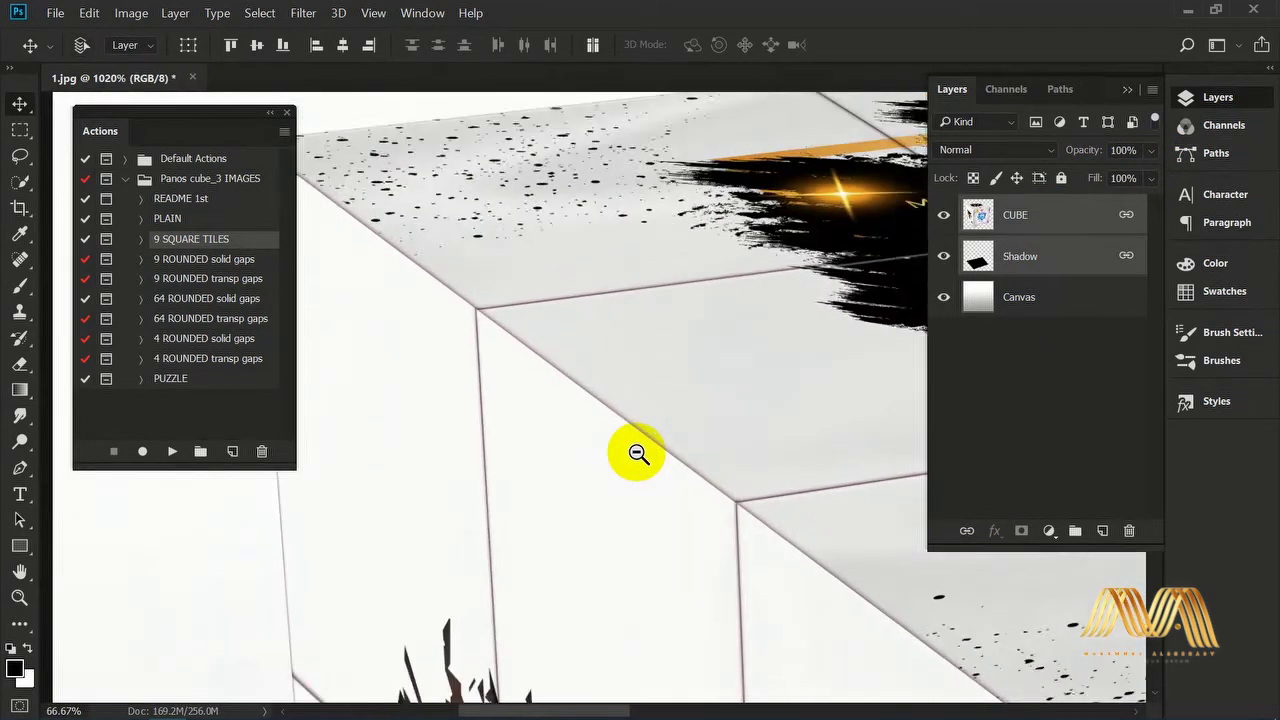
left_click(638, 452, "alt")
left_click_drag(704, 513, 506, 257)
key("Tab")
left_click_drag(714, 426, 757, 277)
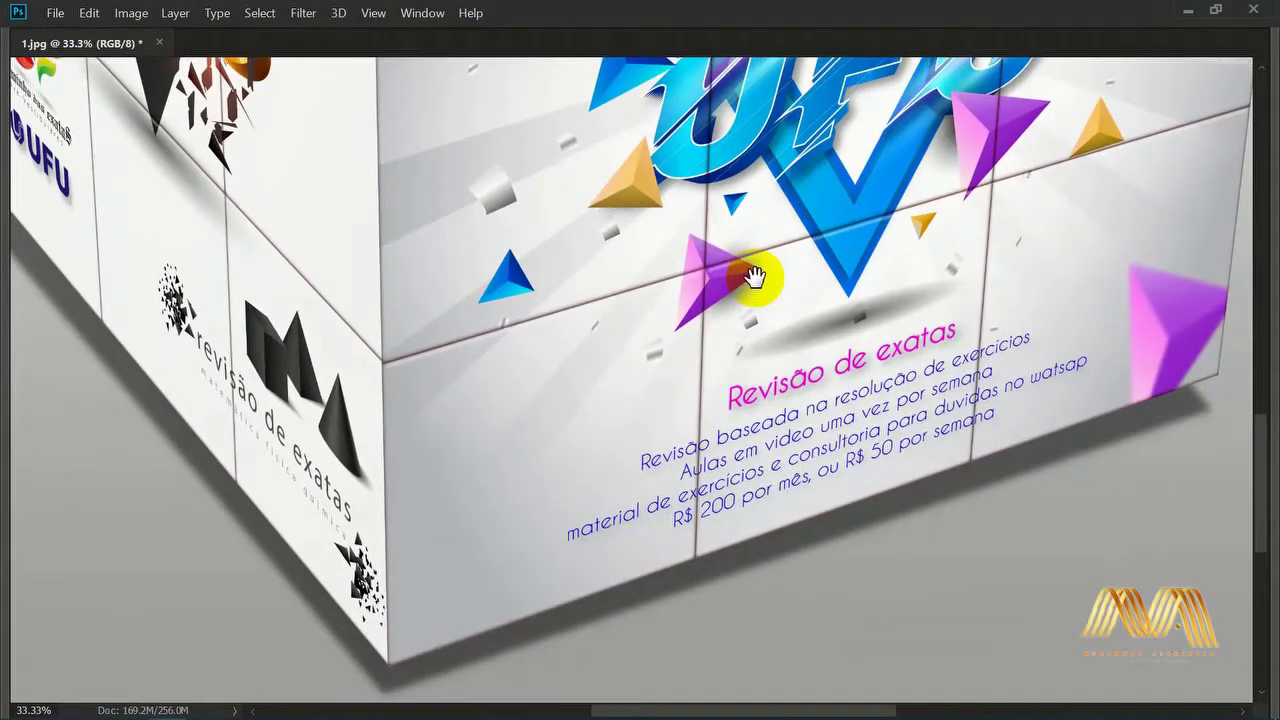
left_click_drag(646, 449, 811, 517)
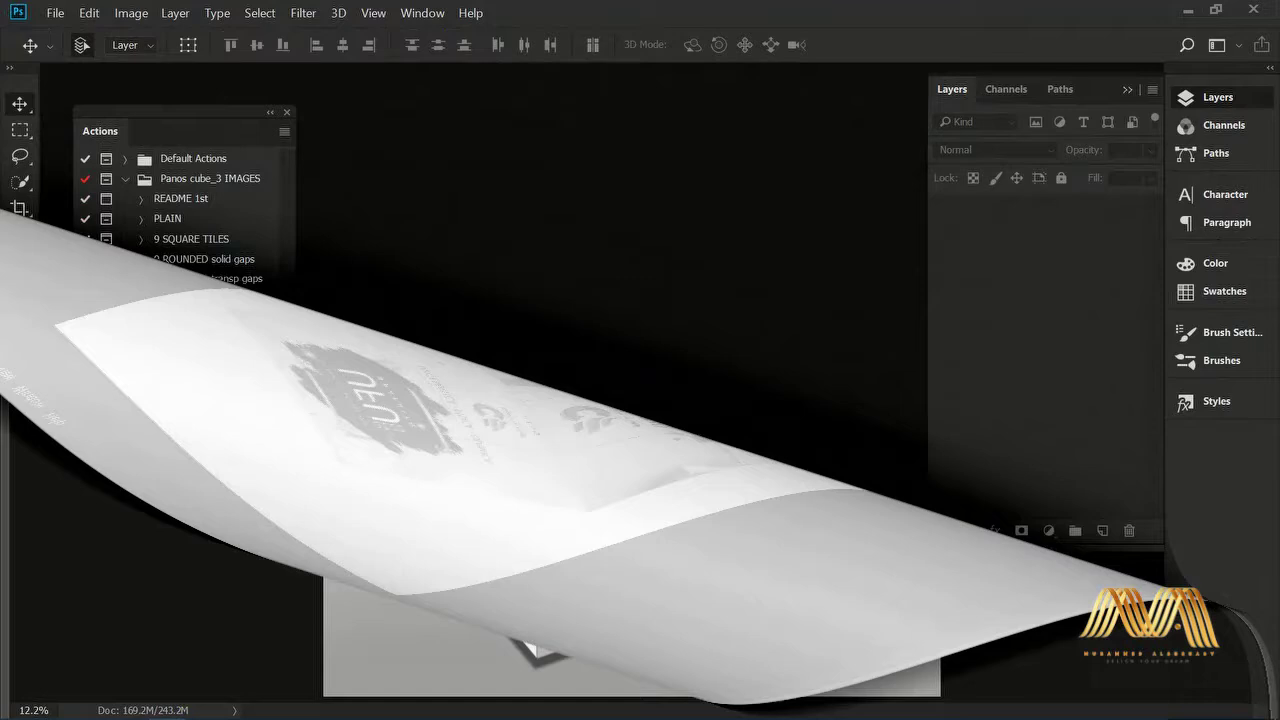
- Play the PUZZLE action, opening images 1, 2 and 3 in order for the three cube sides
left_click(170, 380)
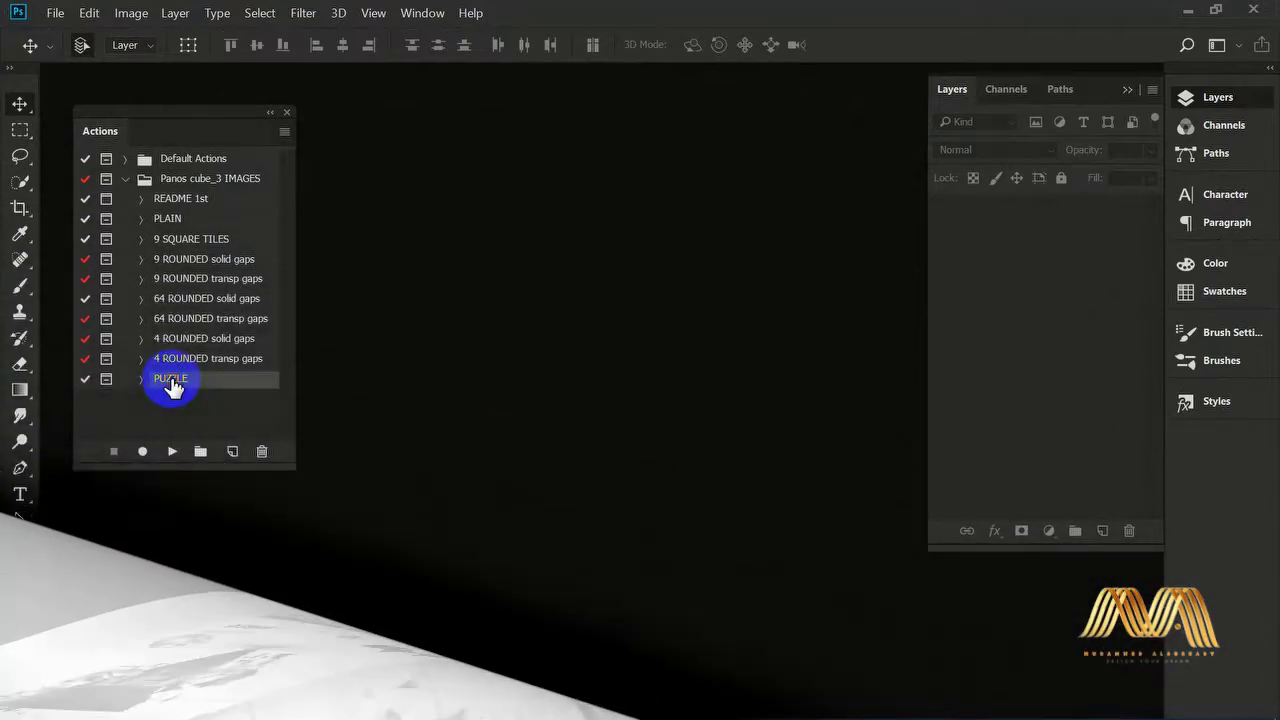
left_click(172, 452)
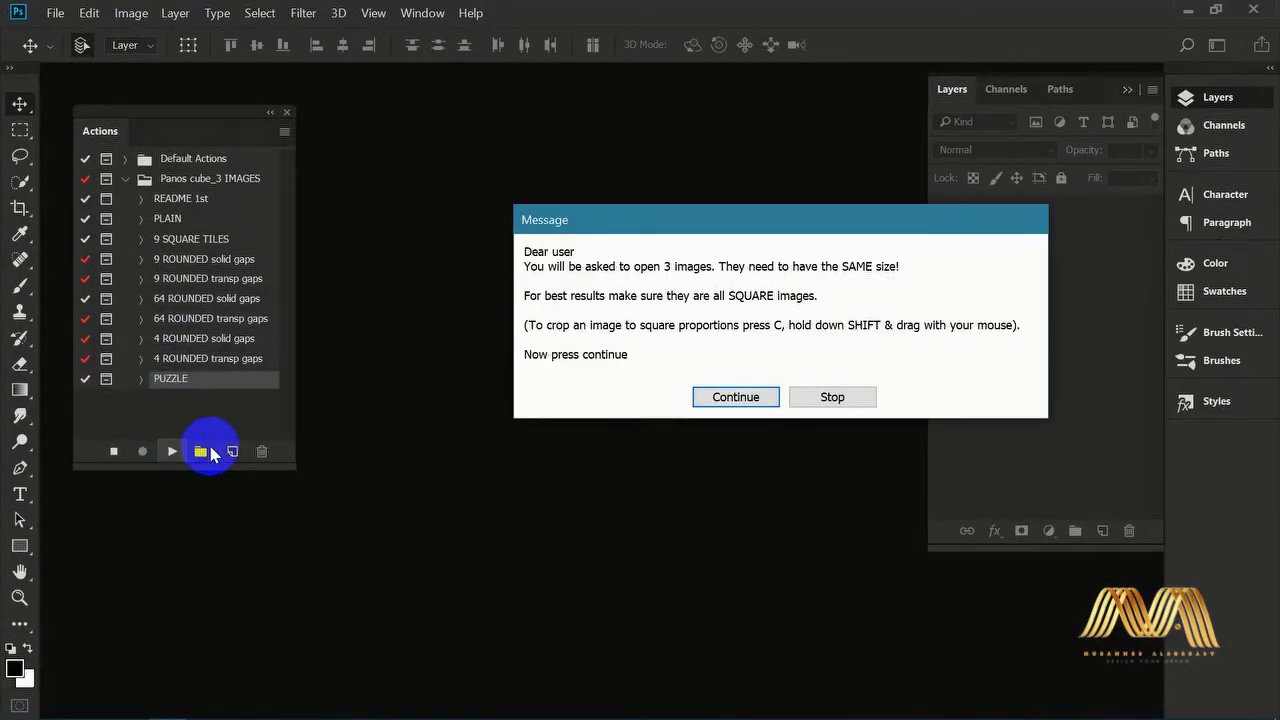
left_click(736, 397)
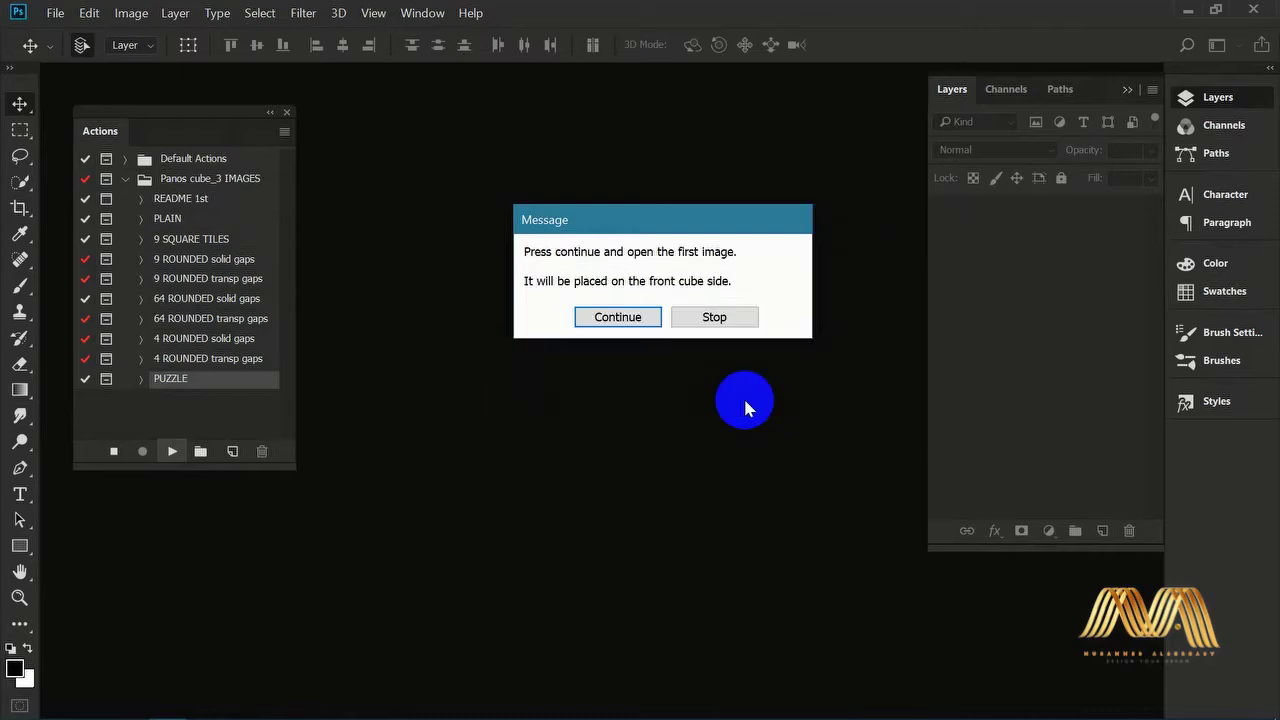
left_click(620, 318)
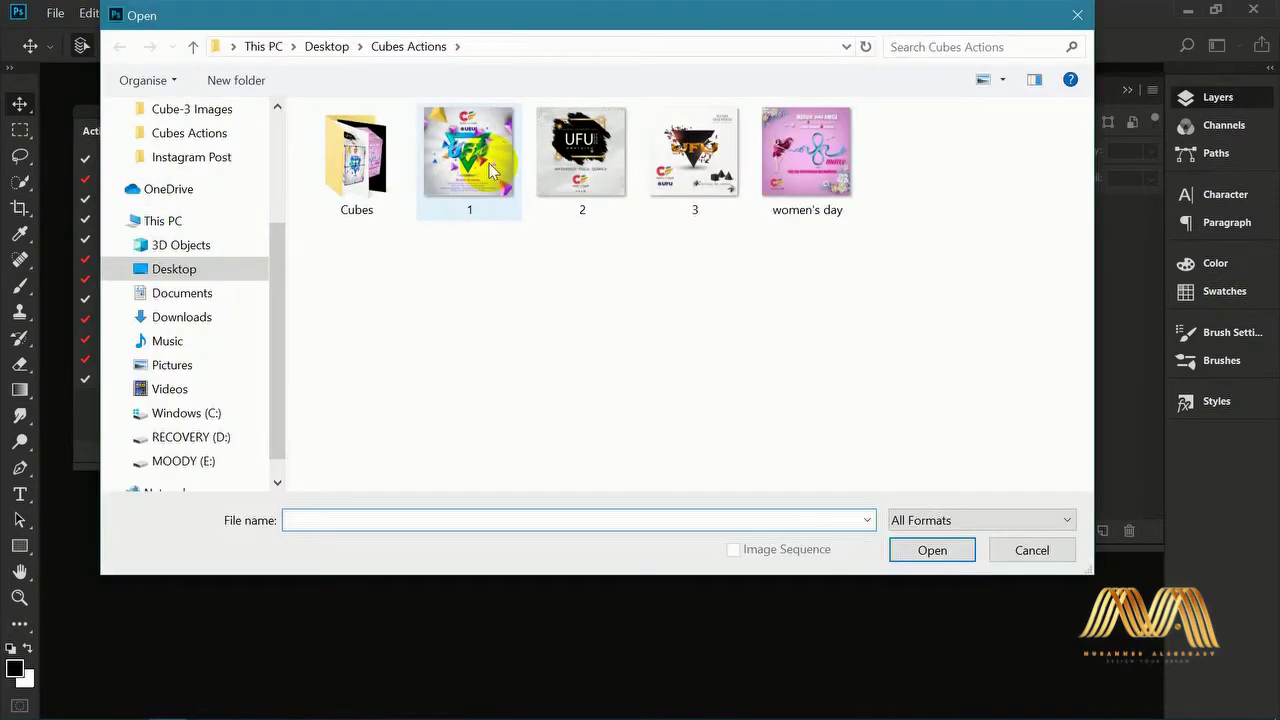
double_click(469, 152)
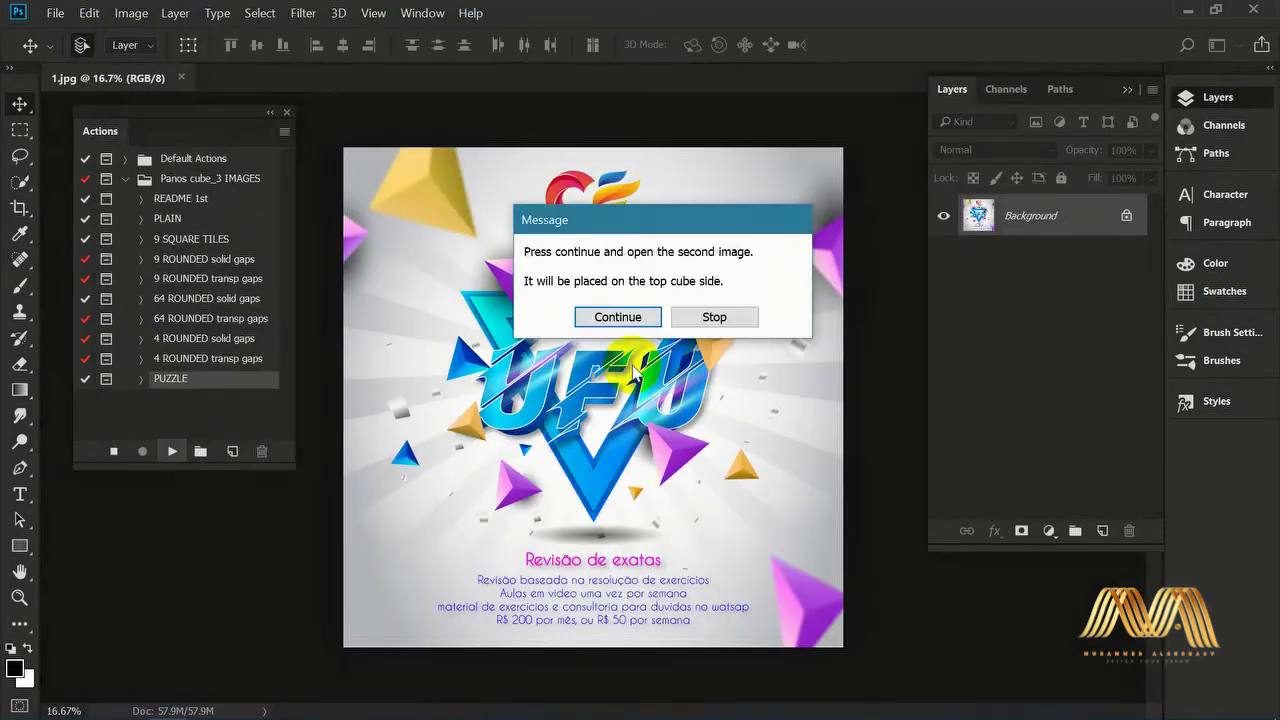
left_click(566, 317)
double_click(558, 186)
double_click(680, 171)
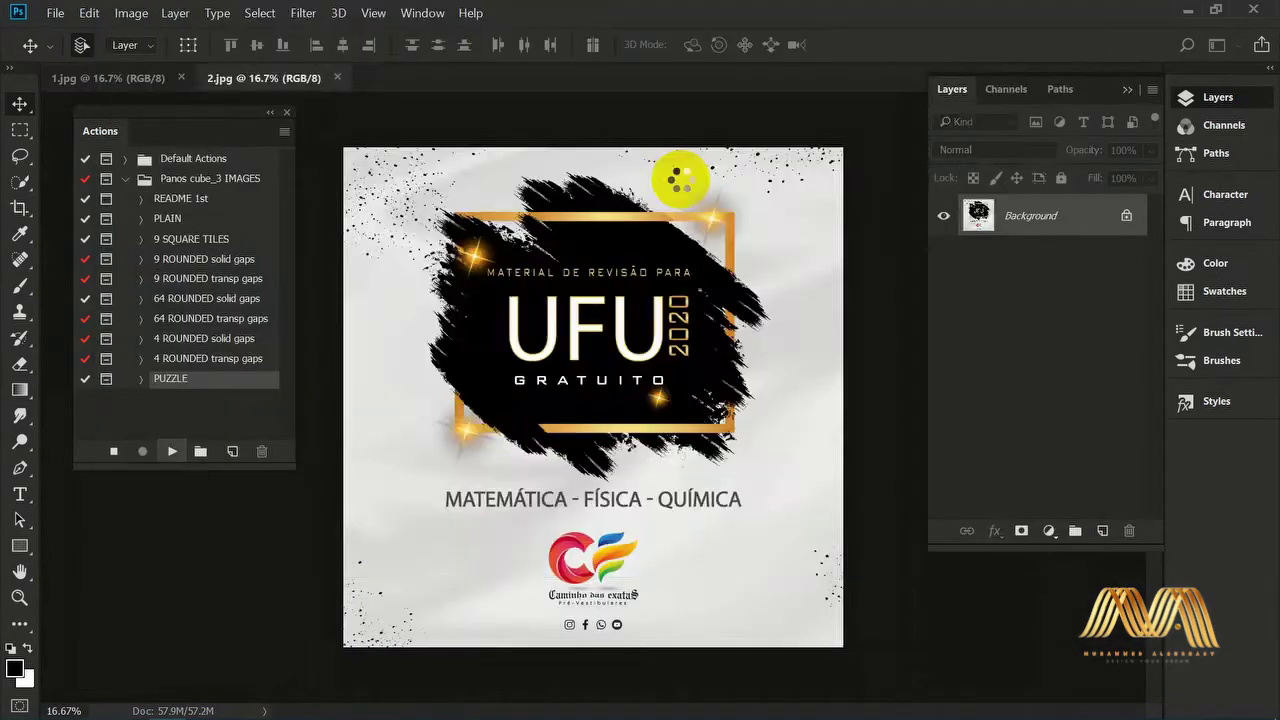
- Accept the action's Bevel & Emboss and Stroke settings and finish building the puzzle cube
key("Return")
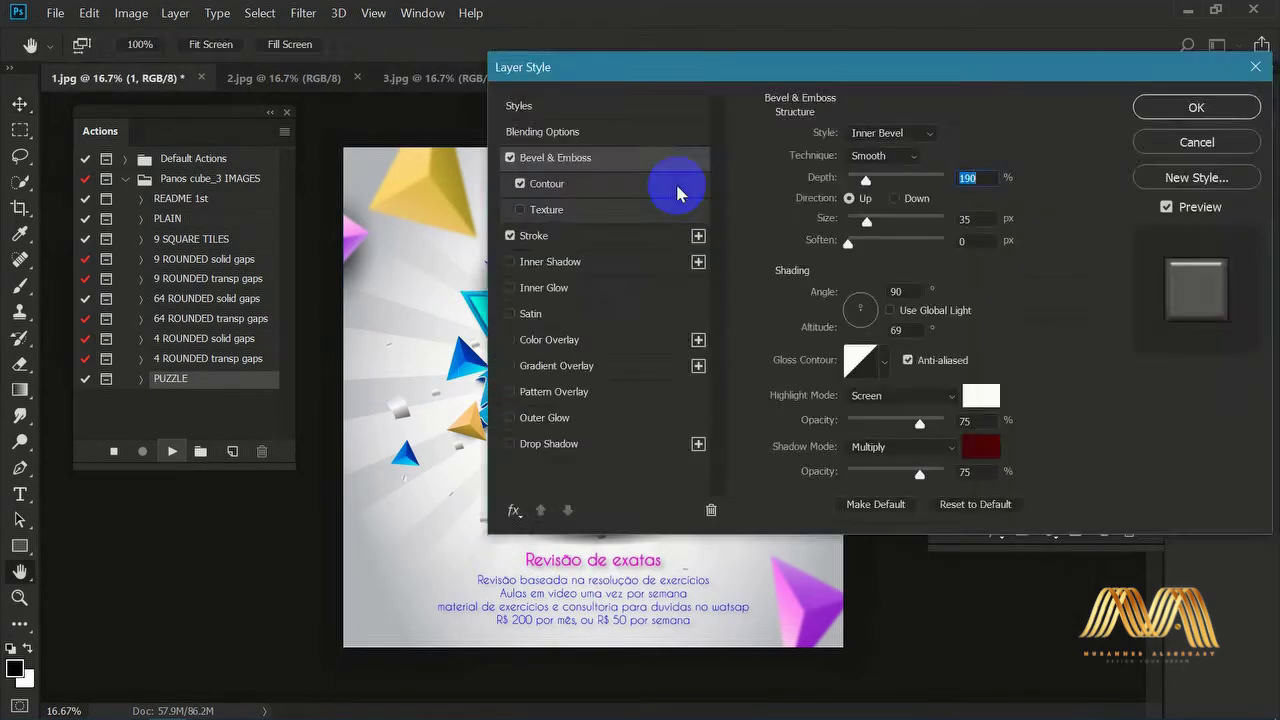
key("Return")
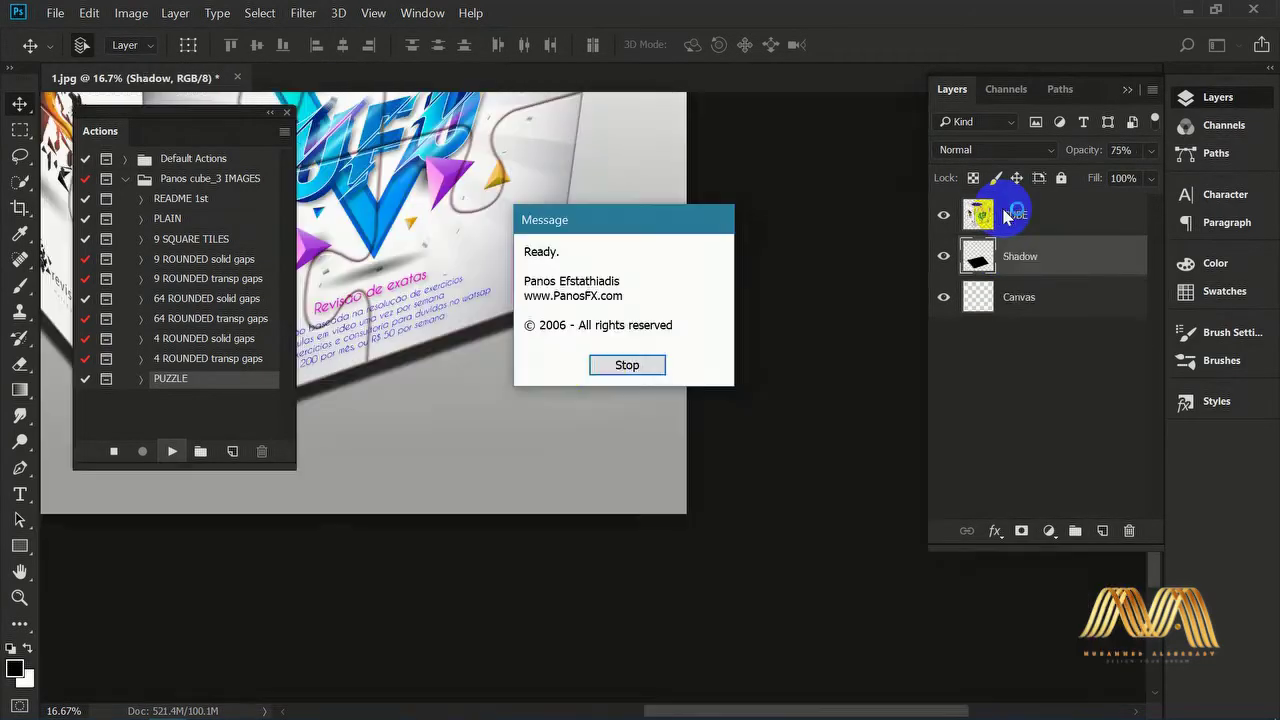
left_click(618, 362)
- Examine the puzzle-piece grooves on the cube up close and as a whole with the panels hidden
key("ctrl+0")
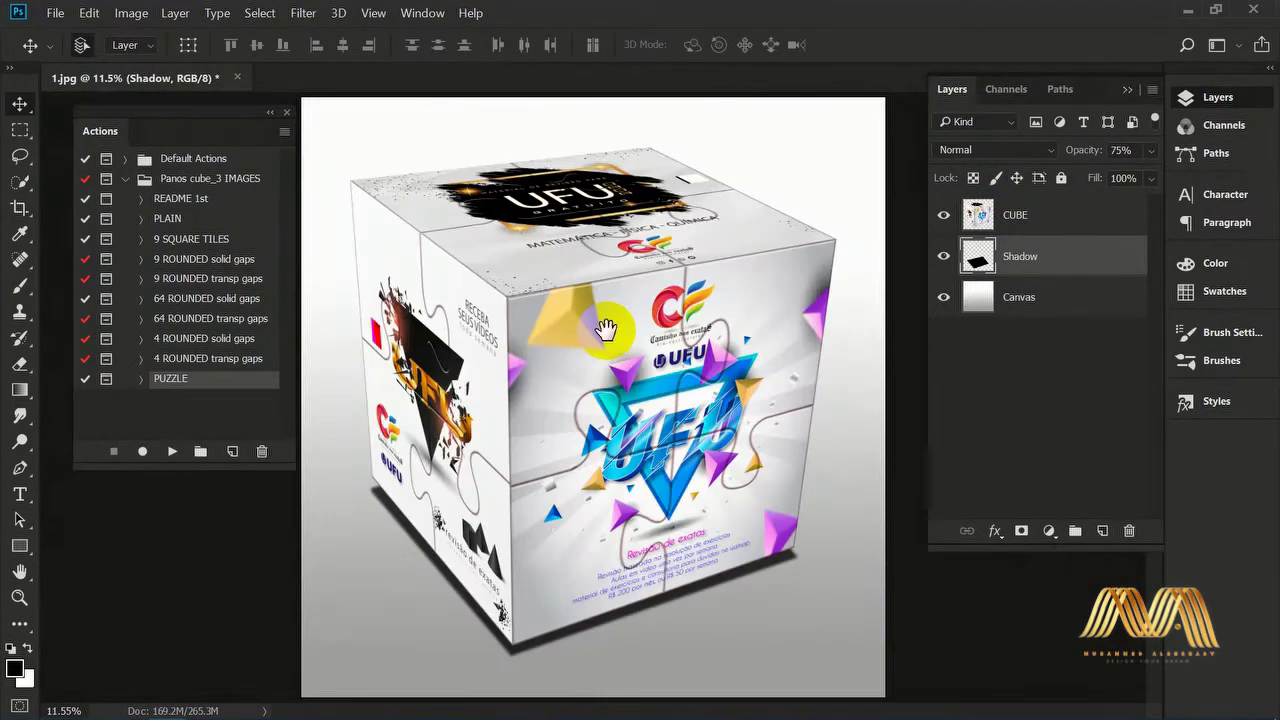
left_click(669, 429)
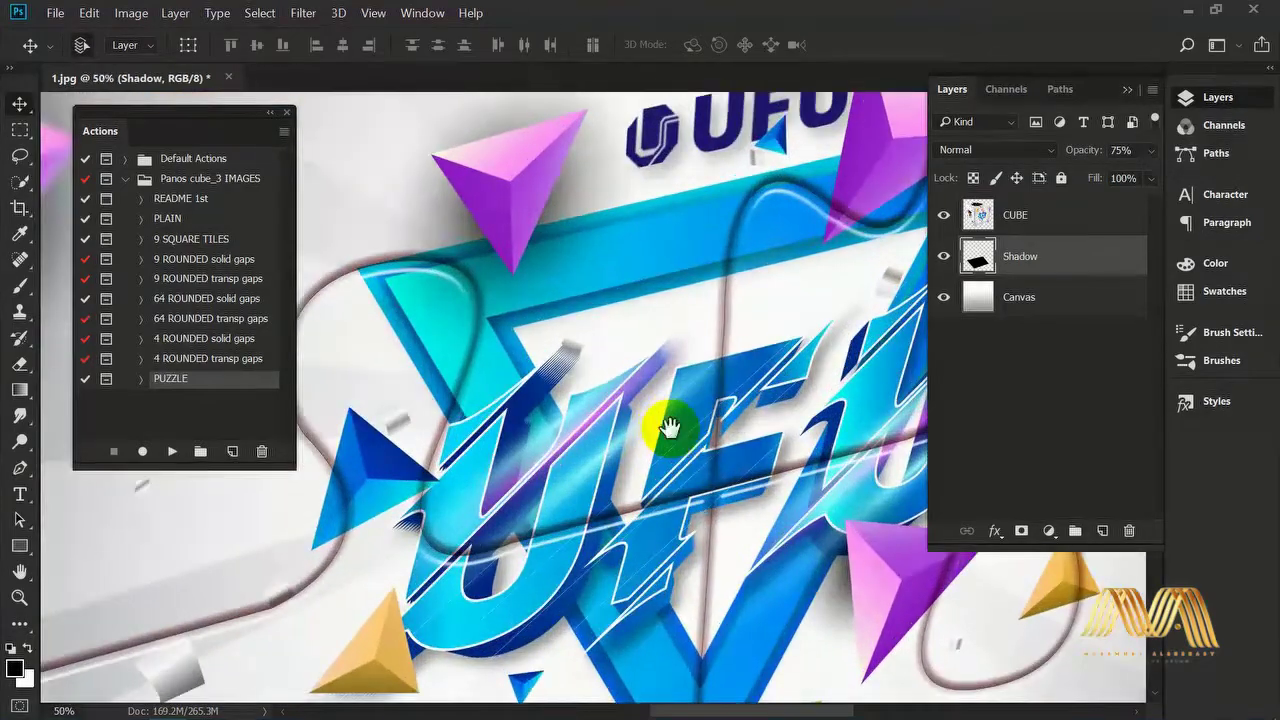
key("Tab")
left_click_drag(652, 423, 795, 307)
scroll(706, 317, "down", 6)
key("ctrl+minus")
key("ctrl+minus")
key("ctrl+minus")
key("ctrl+minus")
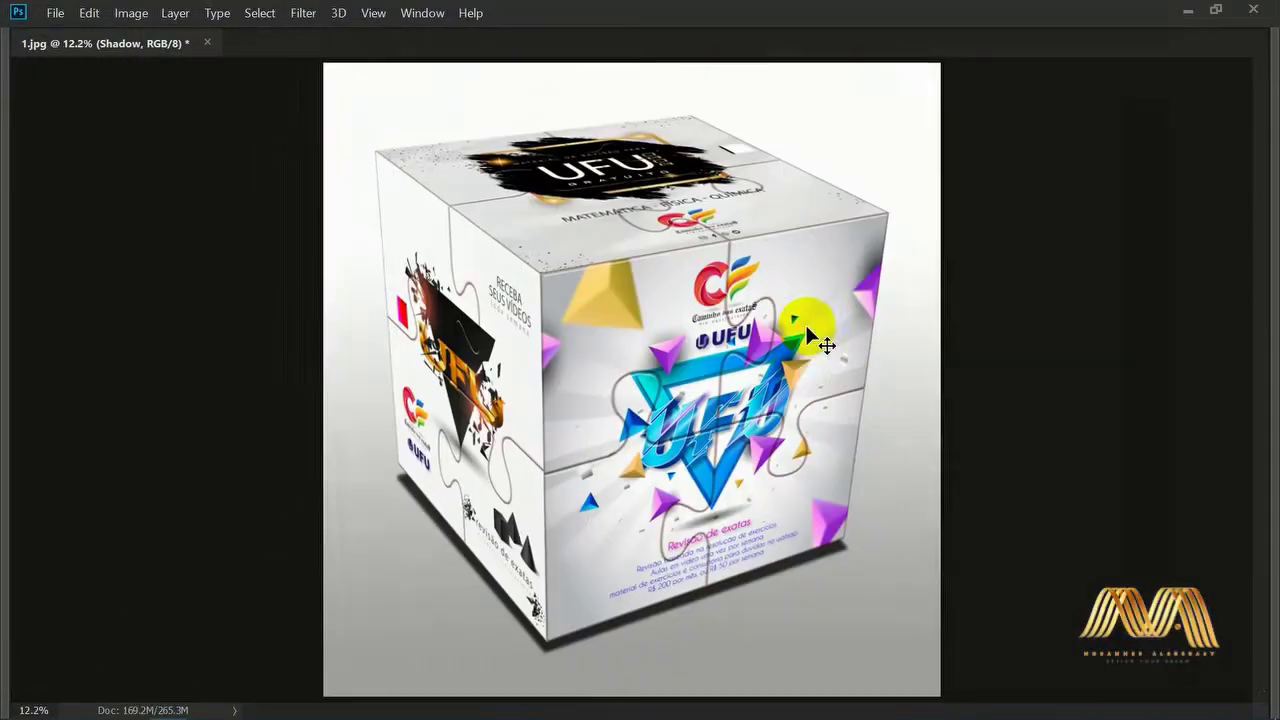
key("Tab")
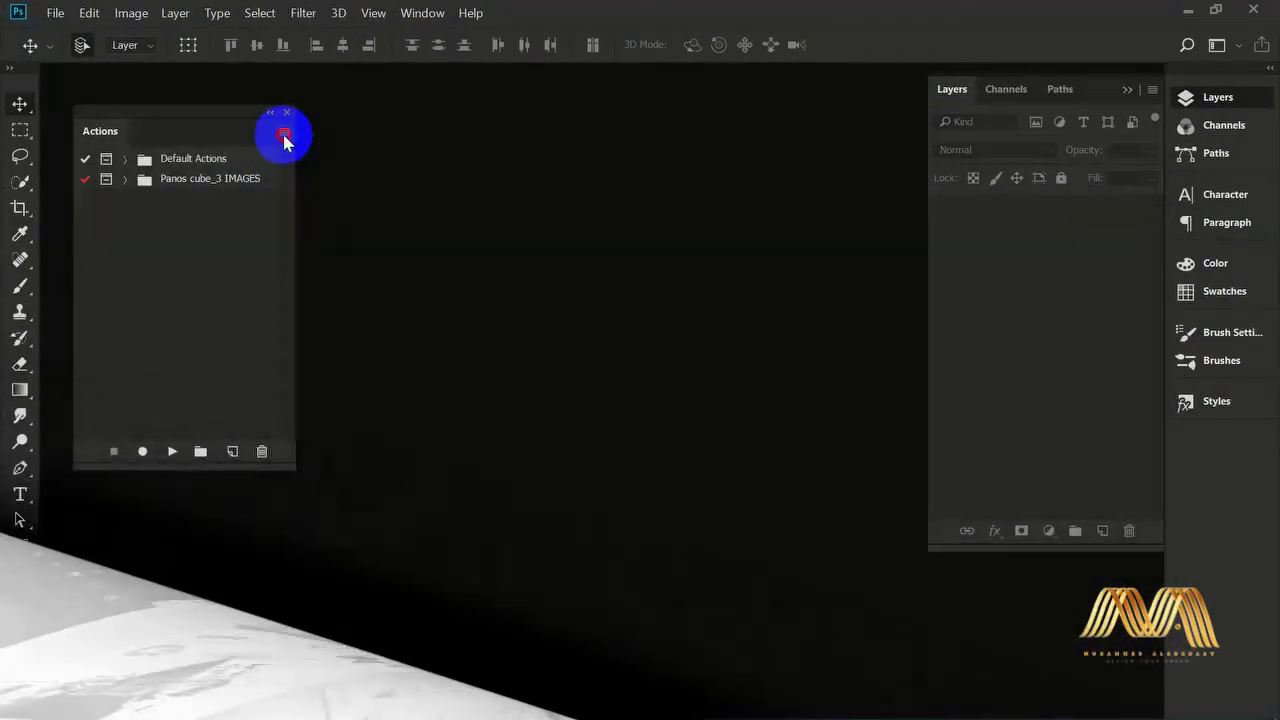
- Load the Panos cube_1 IMAGE action set from the Cube-One Image folder
left_click(285, 132)
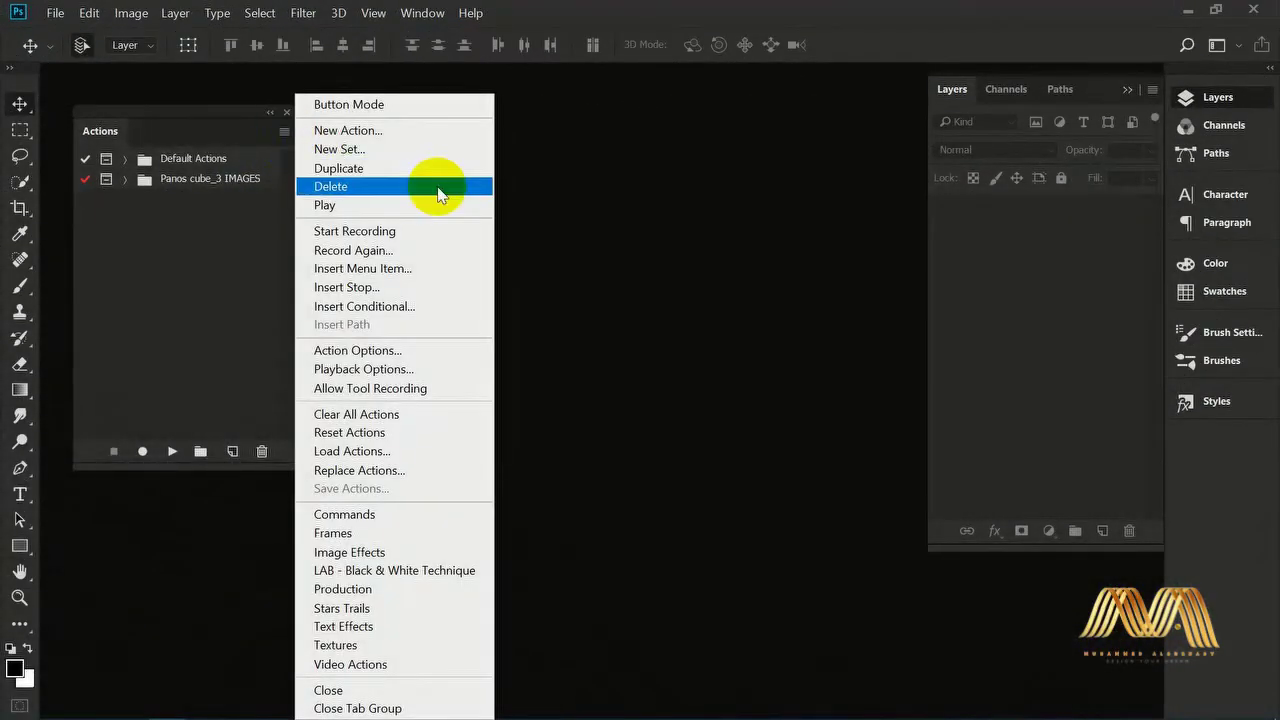
left_click(414, 451)
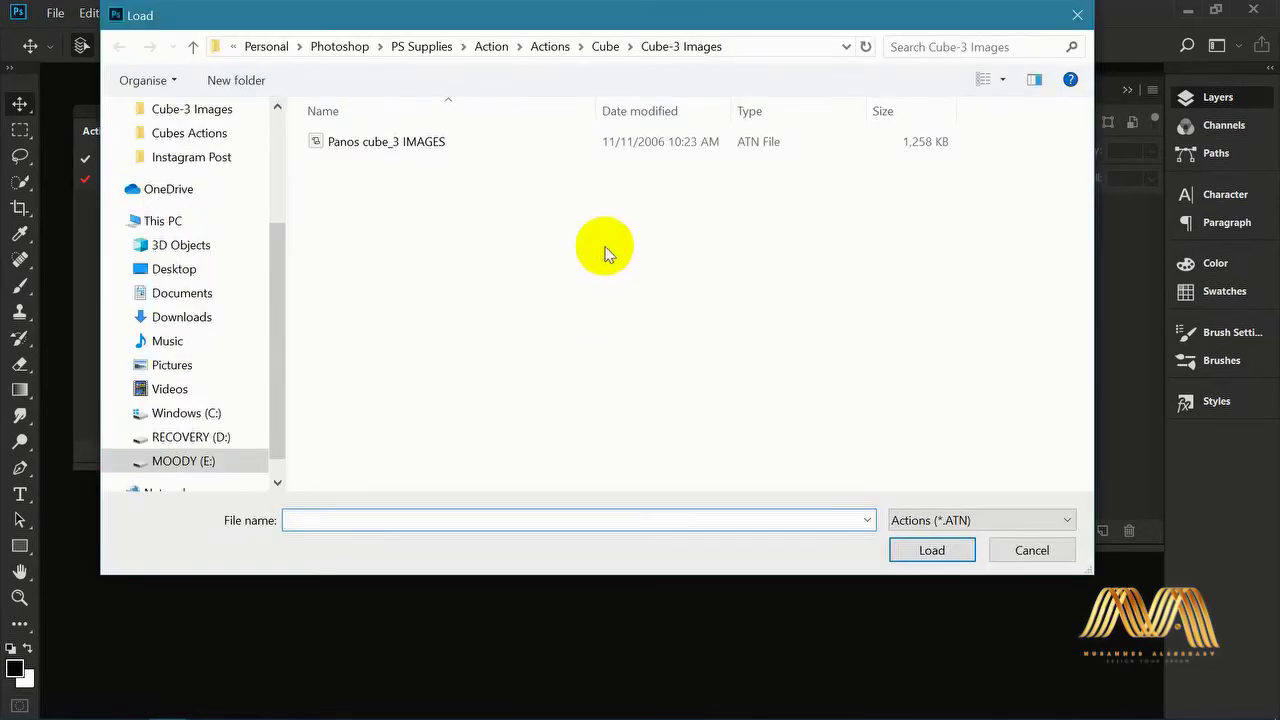
left_click(606, 46)
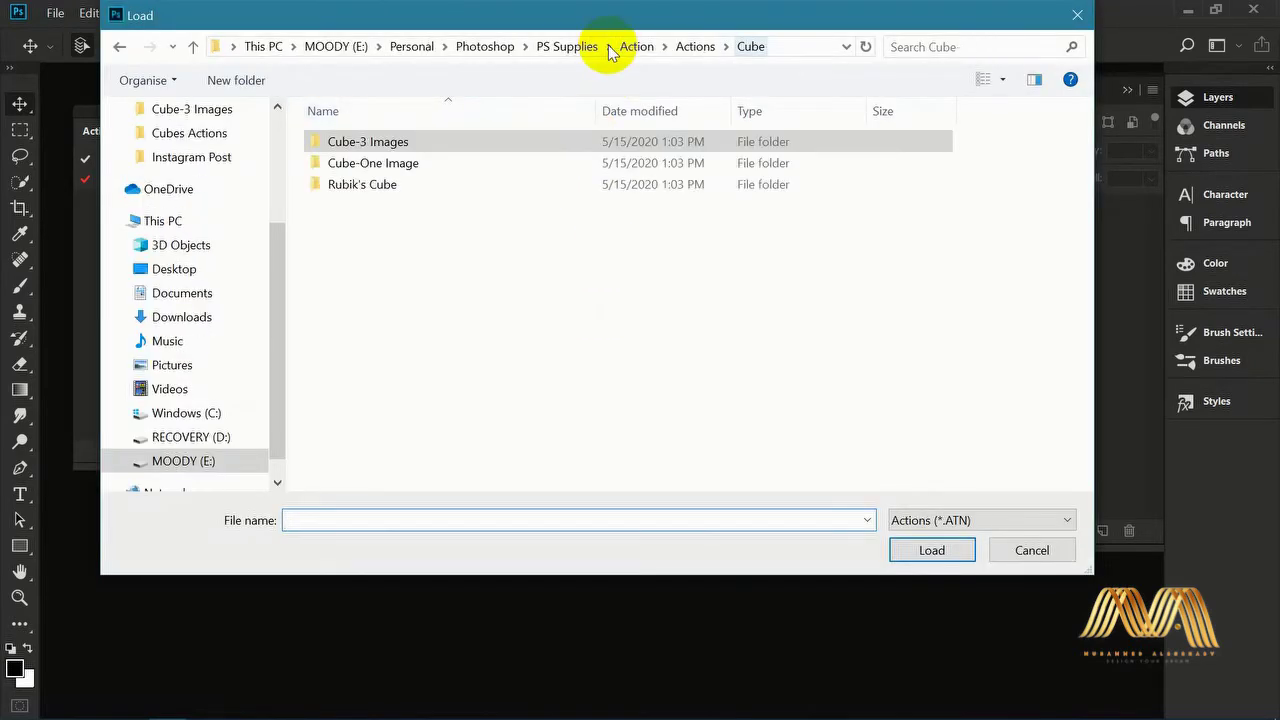
double_click(430, 164)
left_click(426, 141)
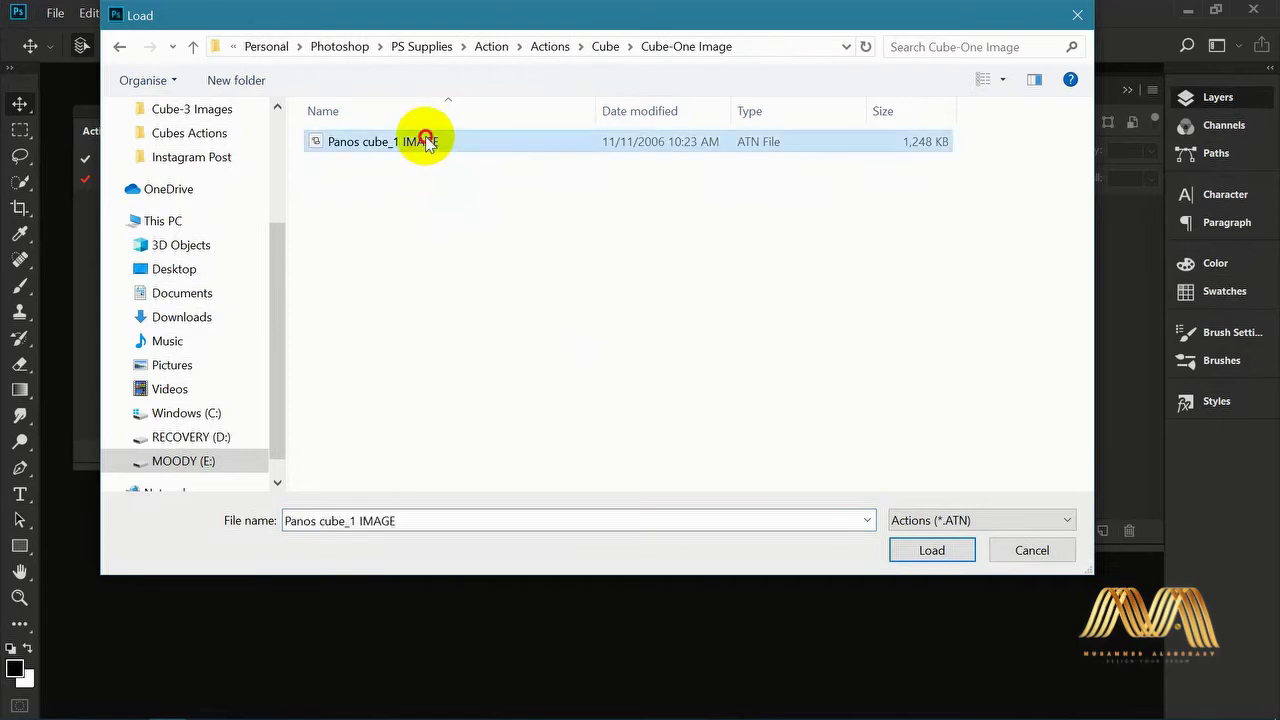
double_click(426, 141)
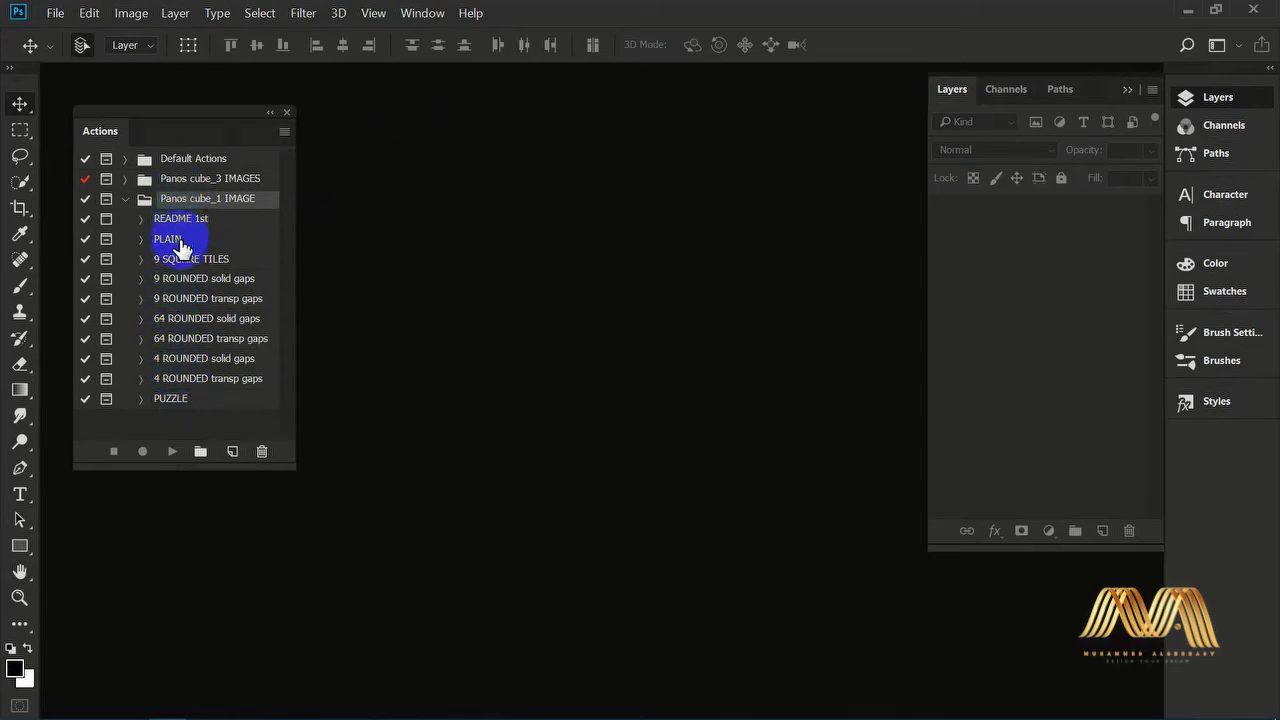
- Play the 9 SQUARE TILES action from the Panos cube_1 IMAGE set and open image 1 for it
left_click(182, 258)
left_click(172, 451)
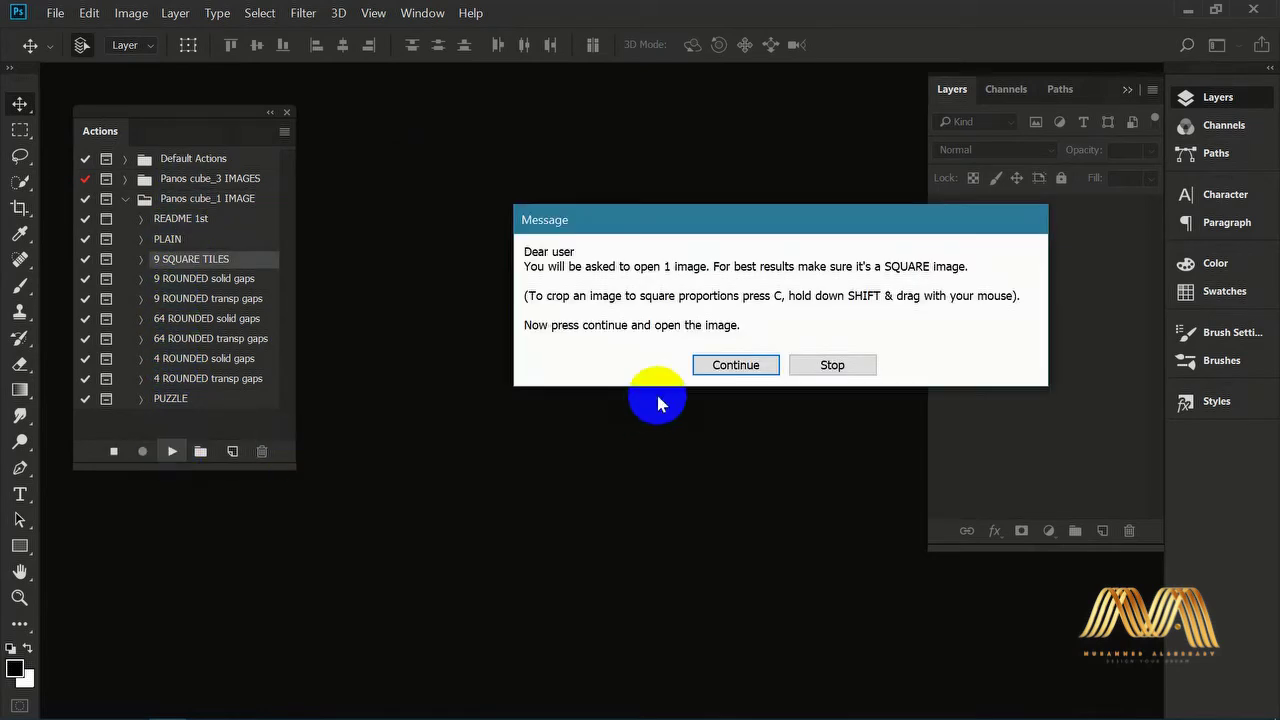
left_click(727, 364)
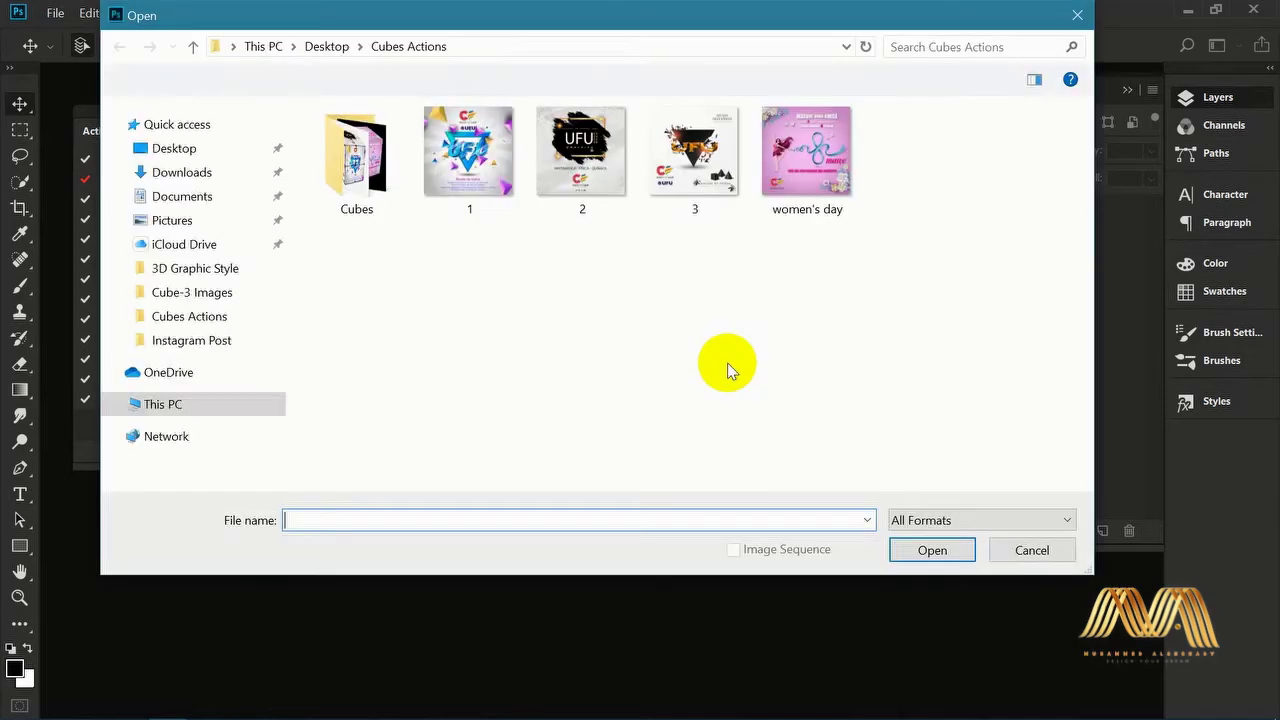
double_click(488, 173)
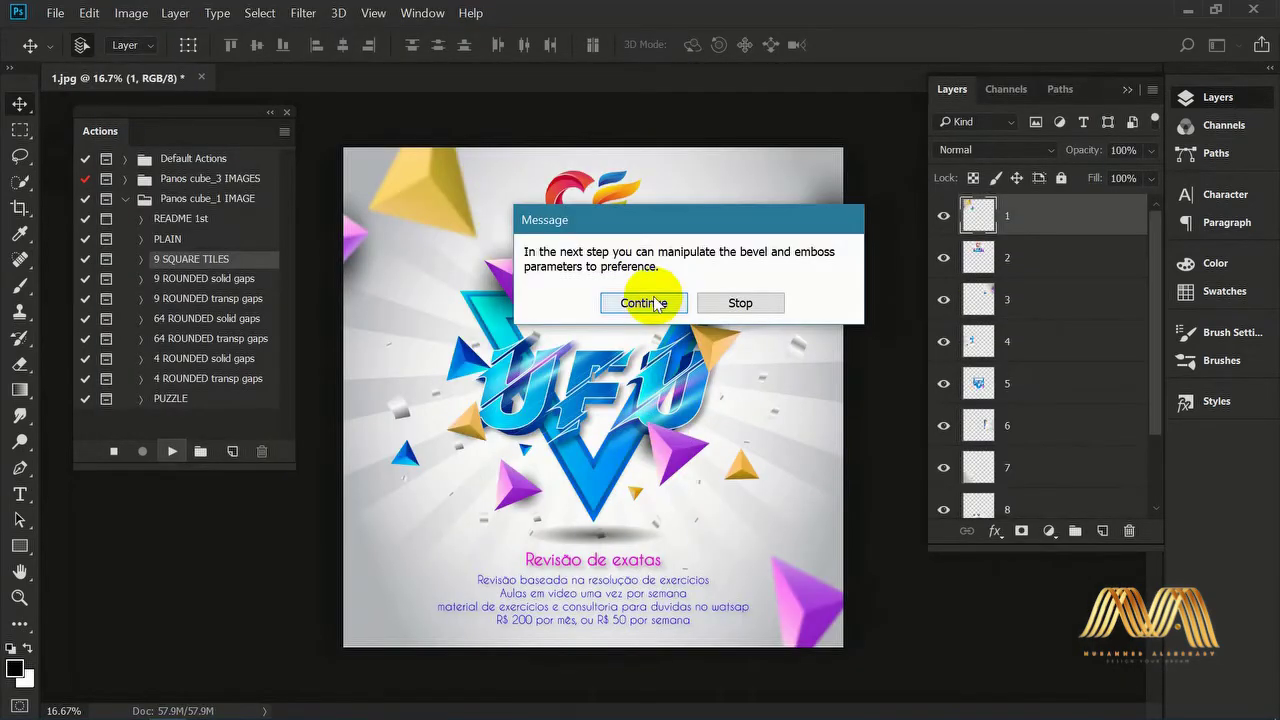
- Accept the action's bevel and drop shadow settings and finish building the single-image tiled cube
left_click(652, 300)
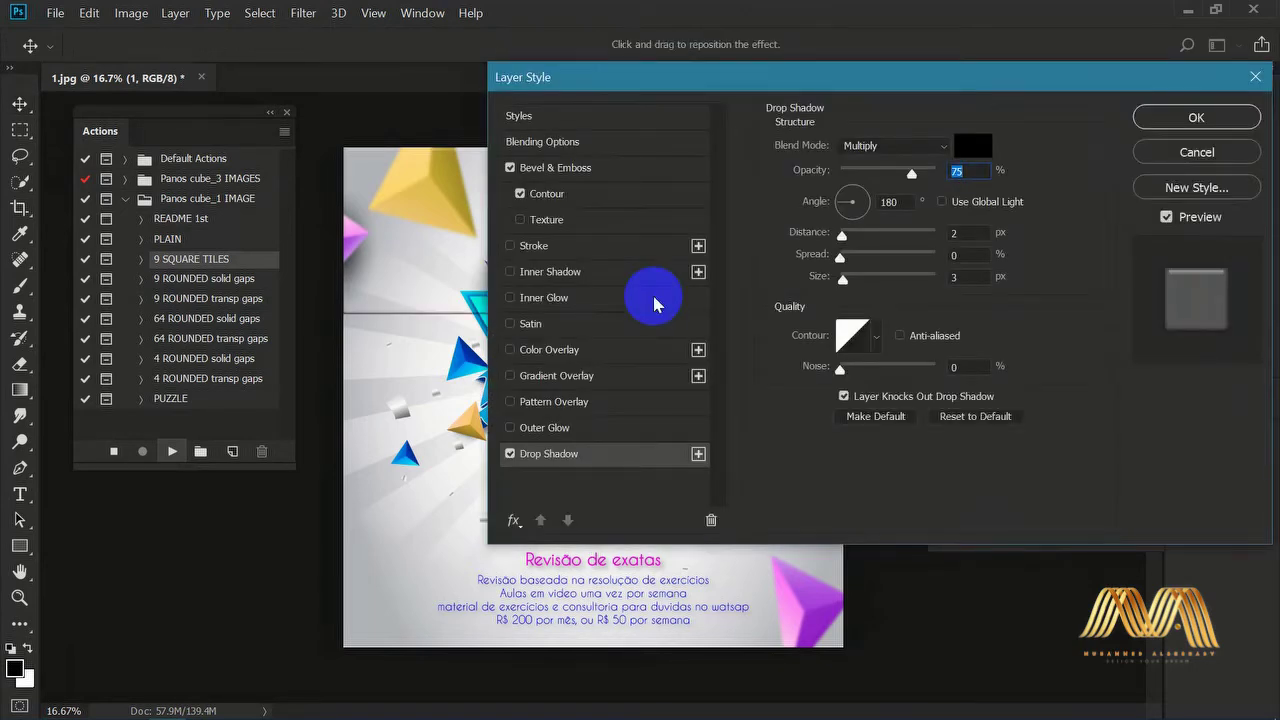
left_click_drag(678, 86, 804, 110)
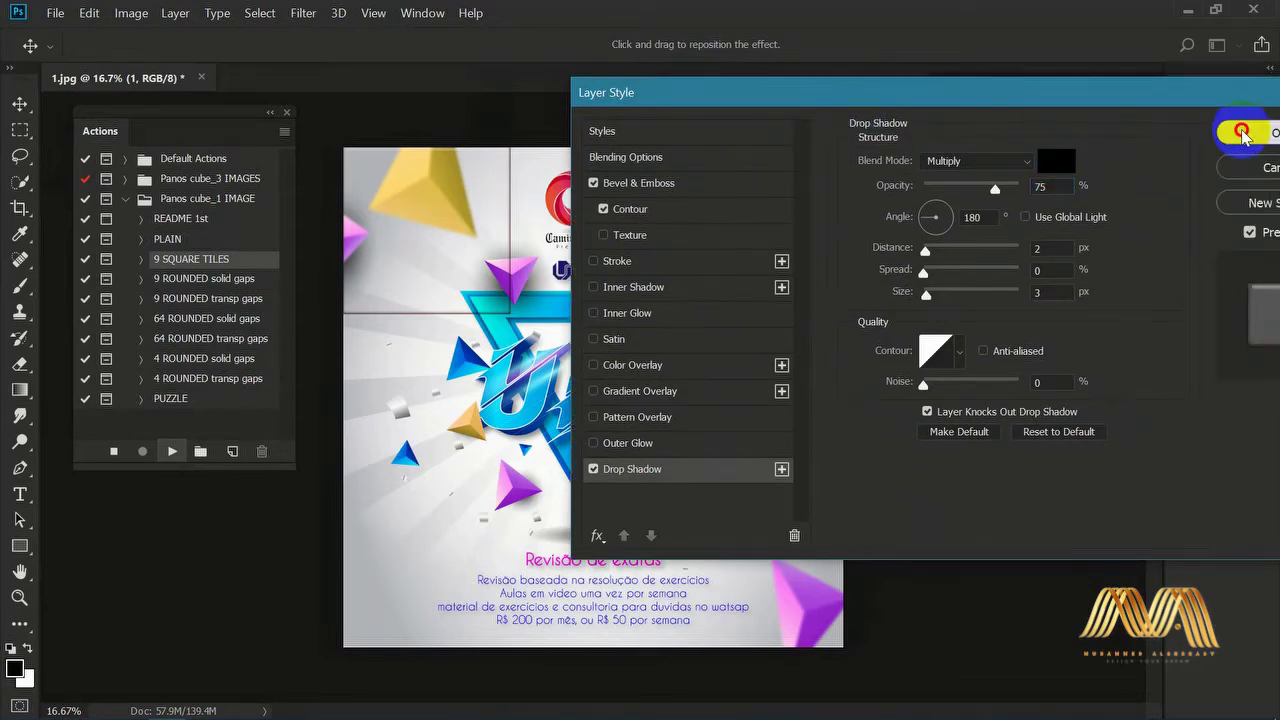
left_click(1243, 135)
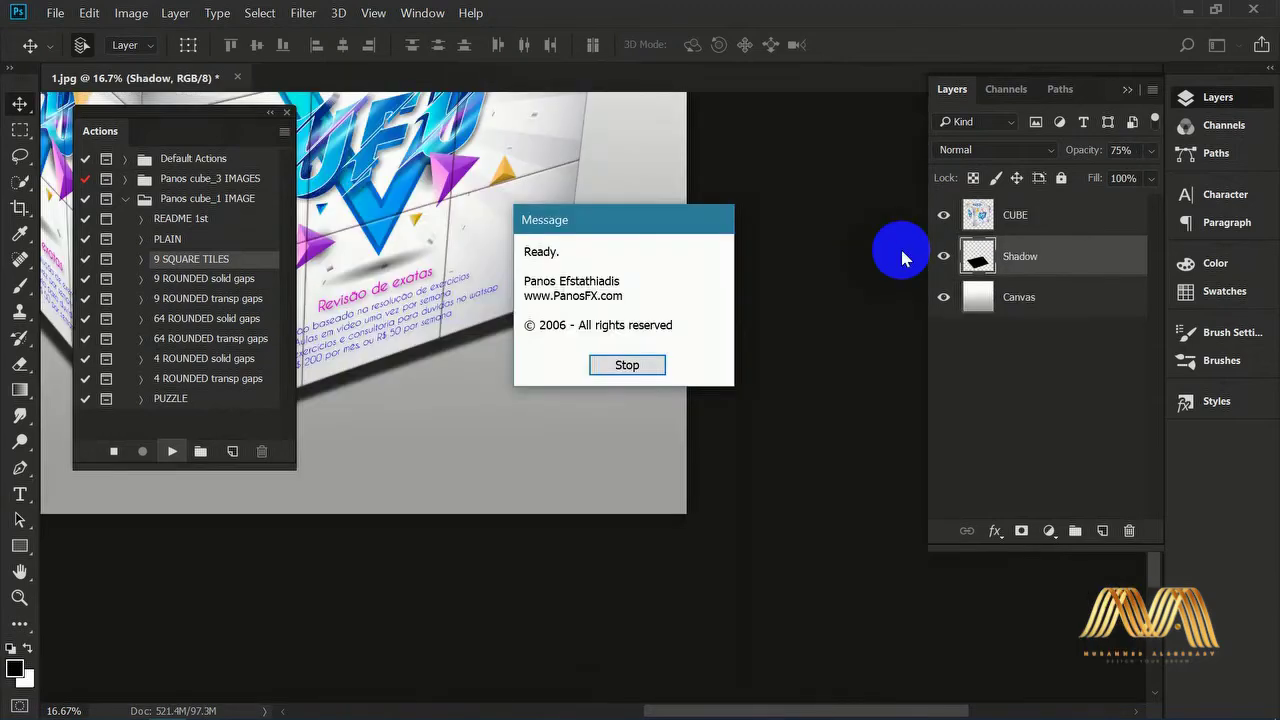
left_click(641, 367)
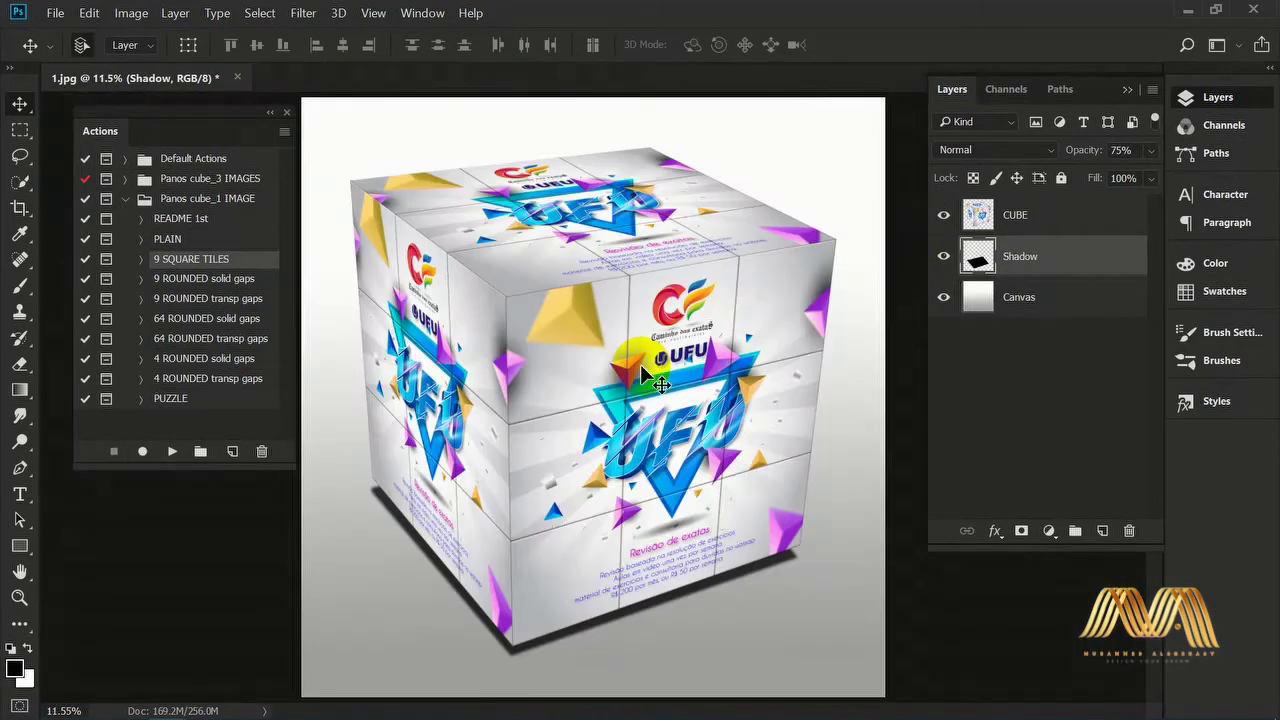
- Examine the tile grooves and edges of the nine-tile cube up close with the panels hidden
scroll(627, 383, "up", 2)
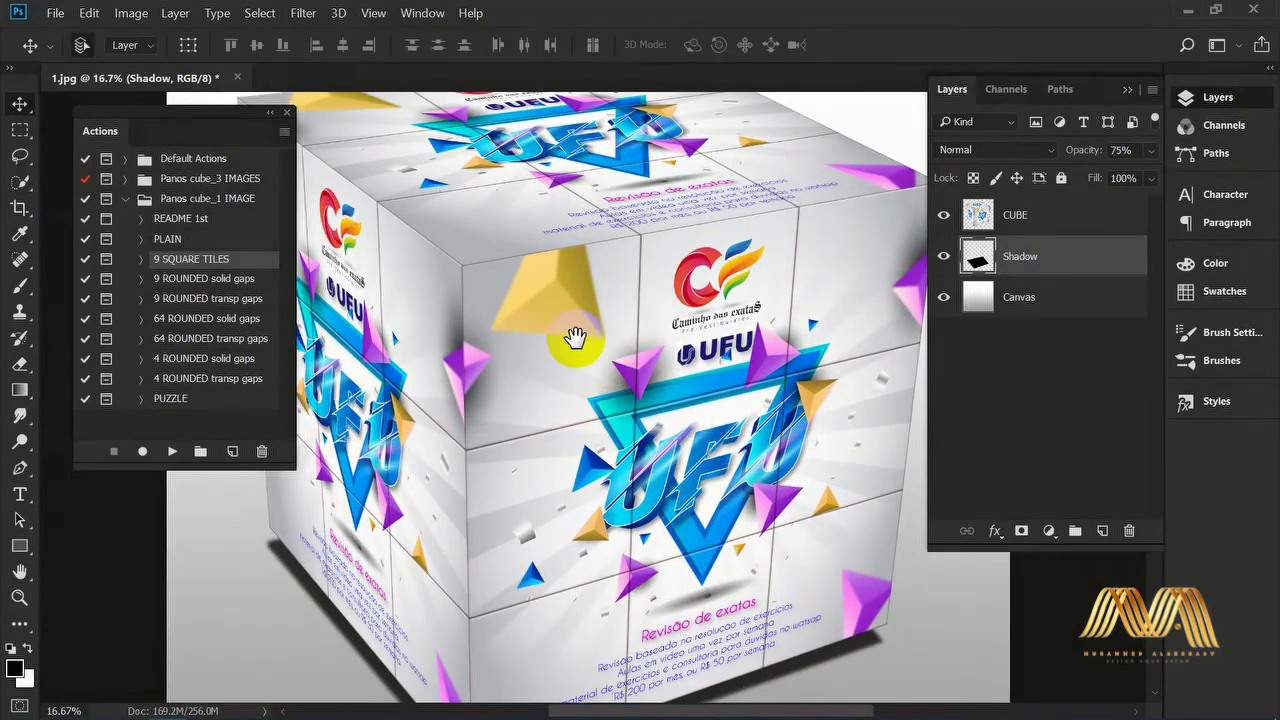
left_click_drag(575, 338, 609, 352)
key("Tab")
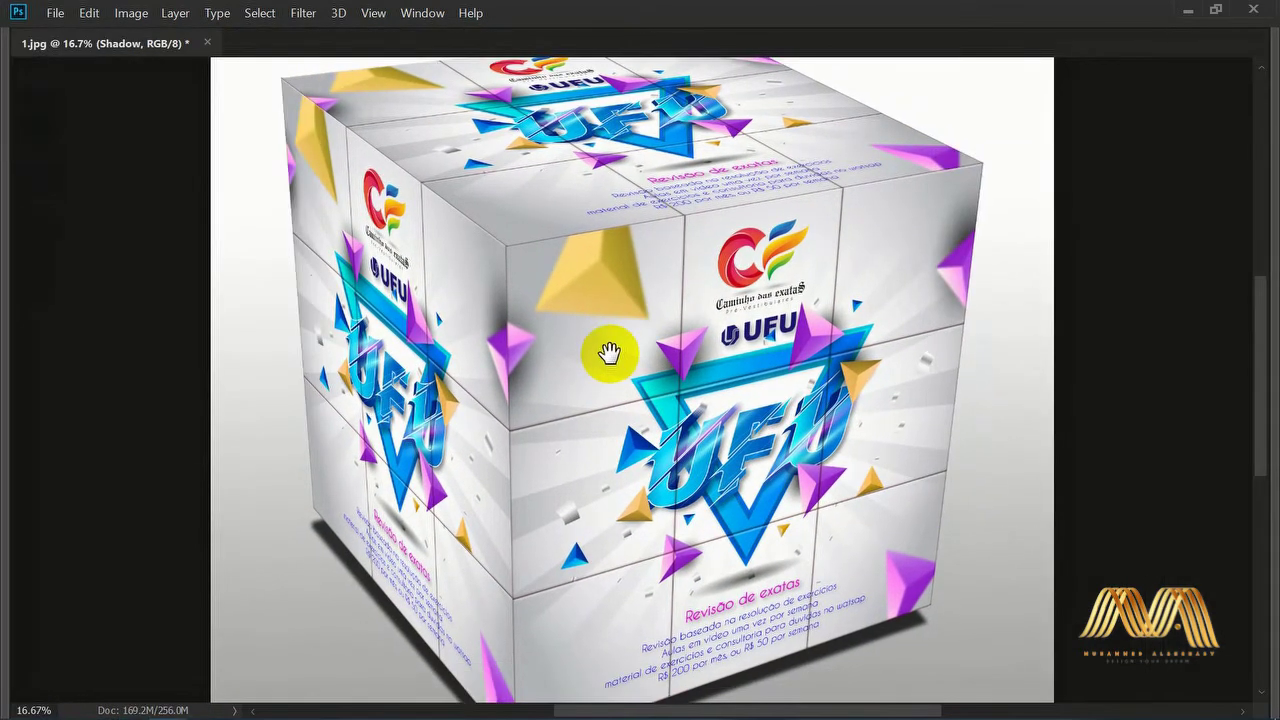
left_click(551, 277, "ctrl")
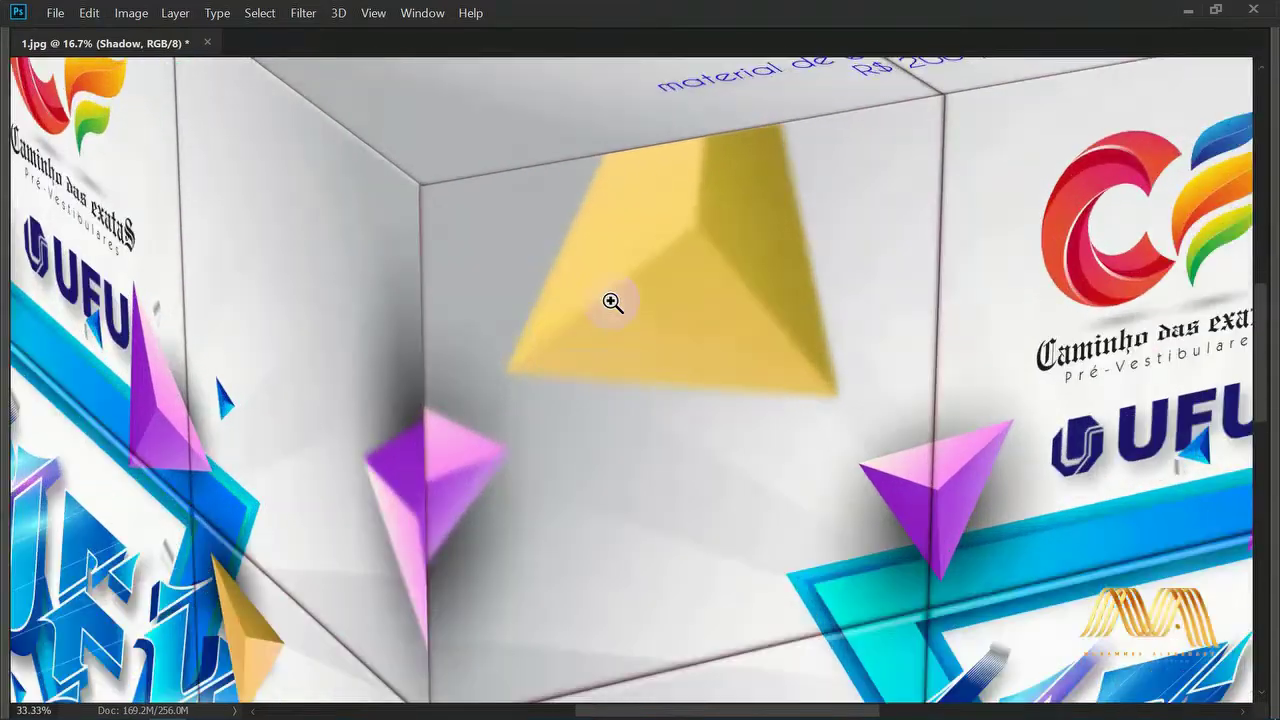
mouse_move(612, 302)
left_mouse_down()
mouse_move(647, 482)
mouse_move(594, 291)
left_mouse_up()
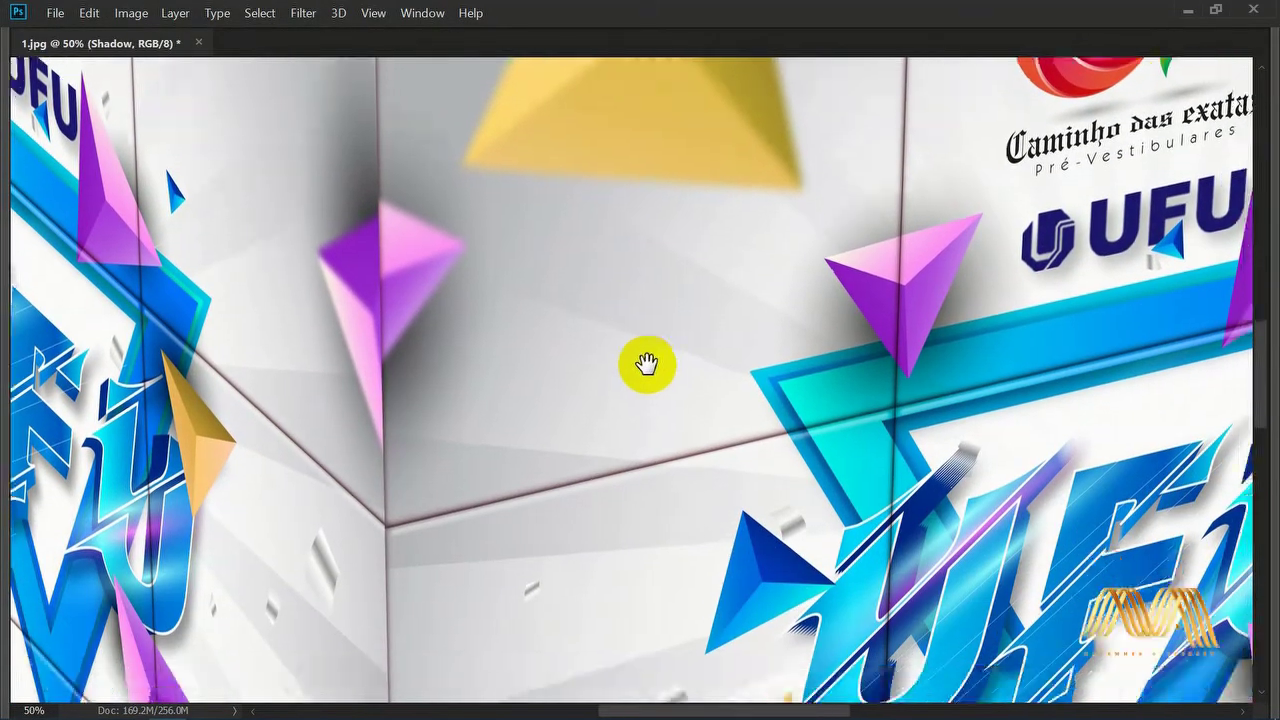
left_click_drag(643, 363, 623, 186)
left_click_drag(623, 297, 566, 222)
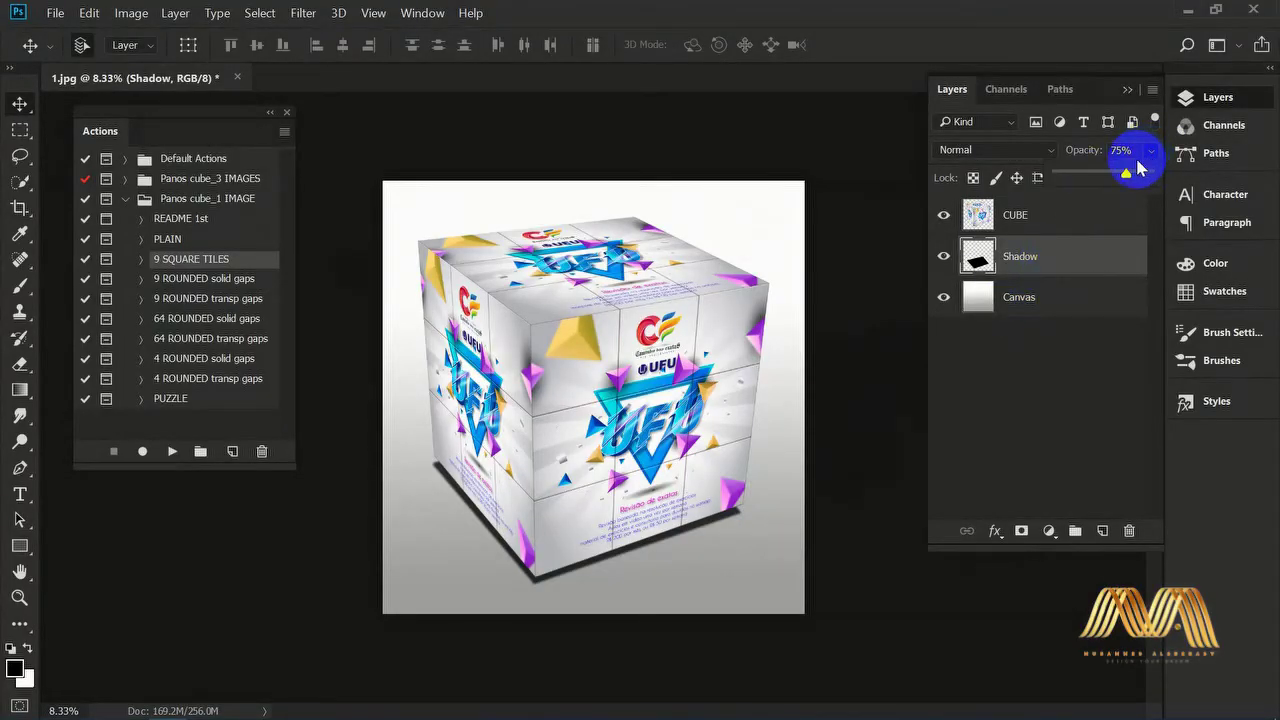
- Link the CUBE and Shadow layers and move them together slightly on the canvas
left_click(1083, 222, "shift")
left_click(962, 533)
left_click_drag(683, 430, 697, 434)
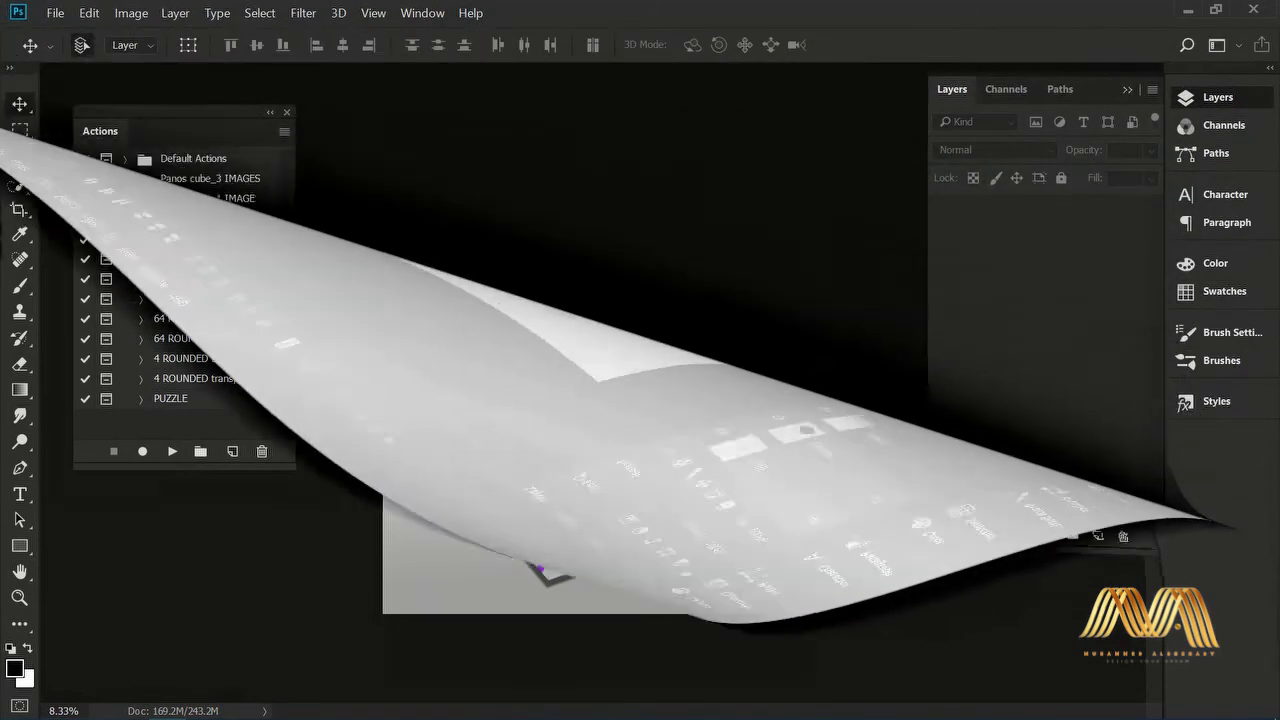
- Play the 4 ROUNDED transp gaps action from the Panos cube_1 IMAGE set and open the women's day image for it
left_click(174, 453)
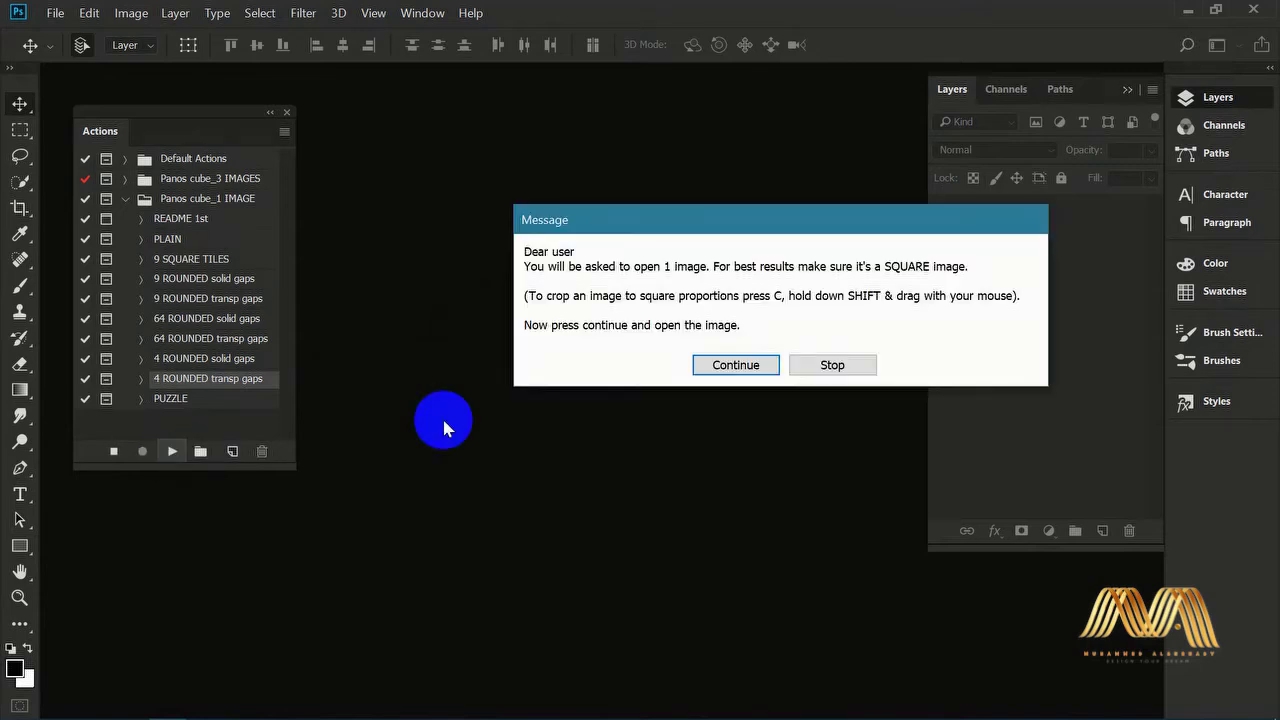
left_click(750, 365)
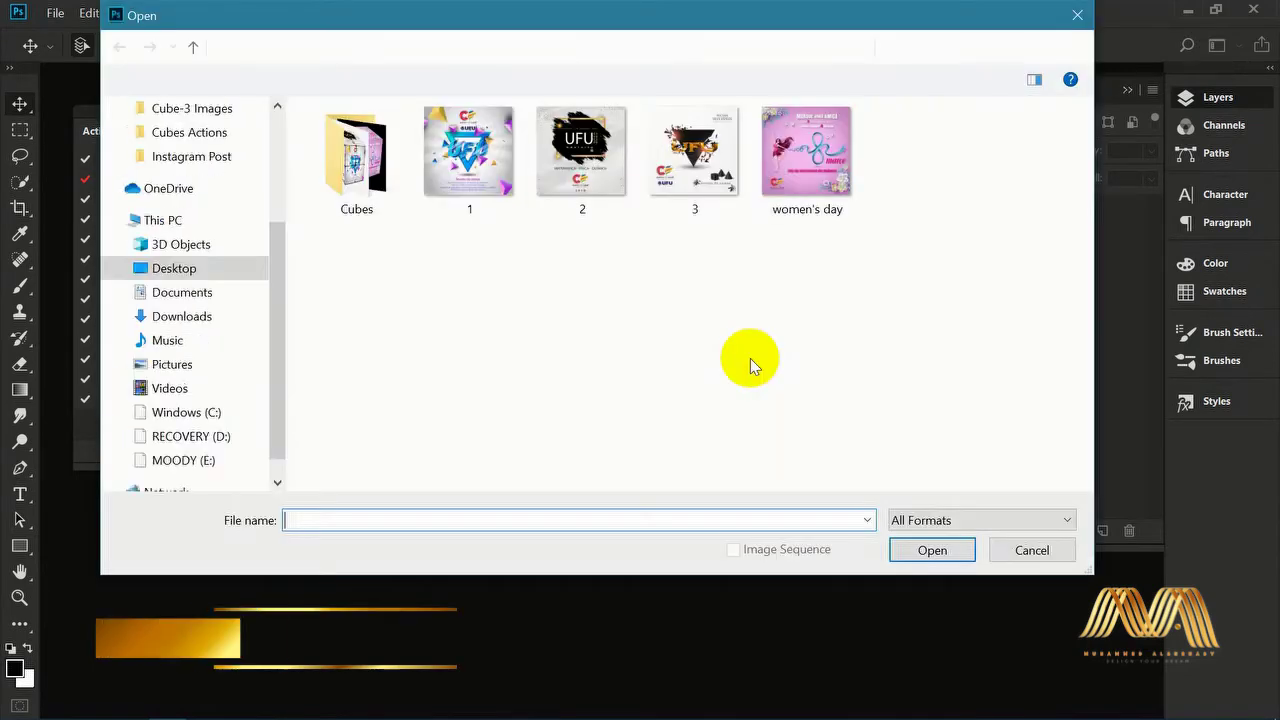
double_click(790, 185)
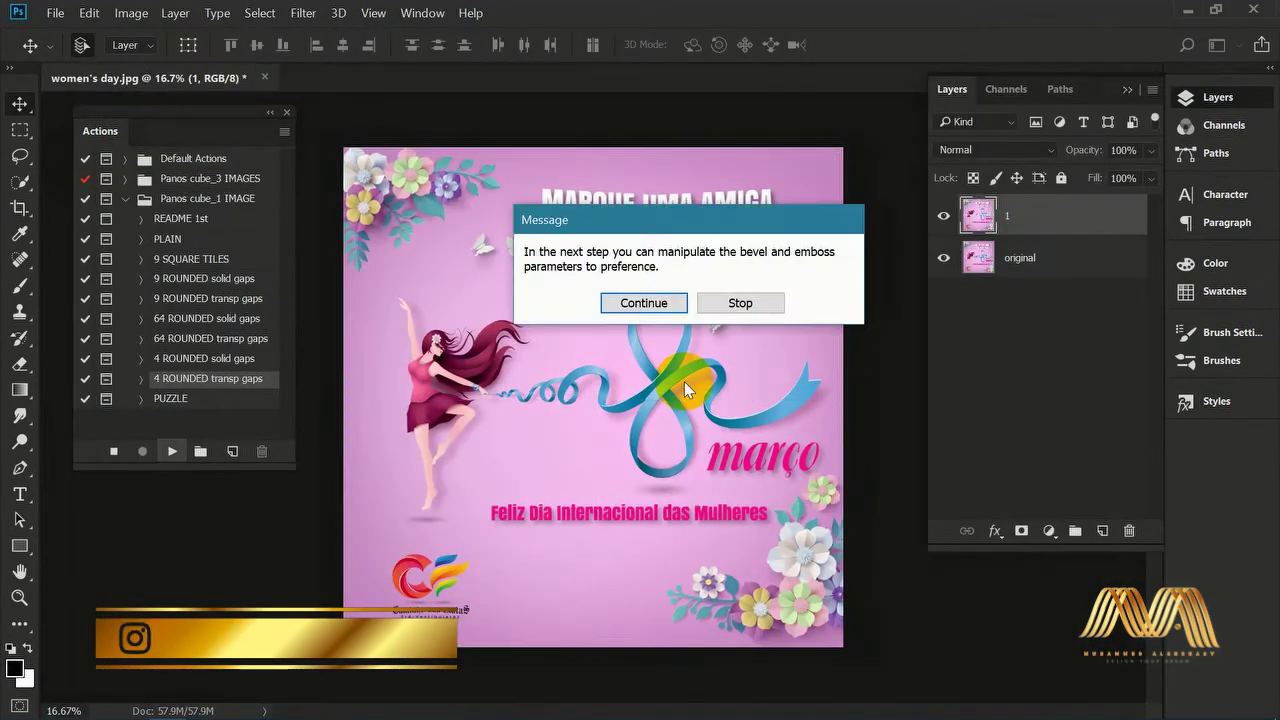
- Accept the action's bevel and emboss settings, finish building the rounded four-tile cube and fit it in view
left_click(645, 302)
left_click(1138, 163)
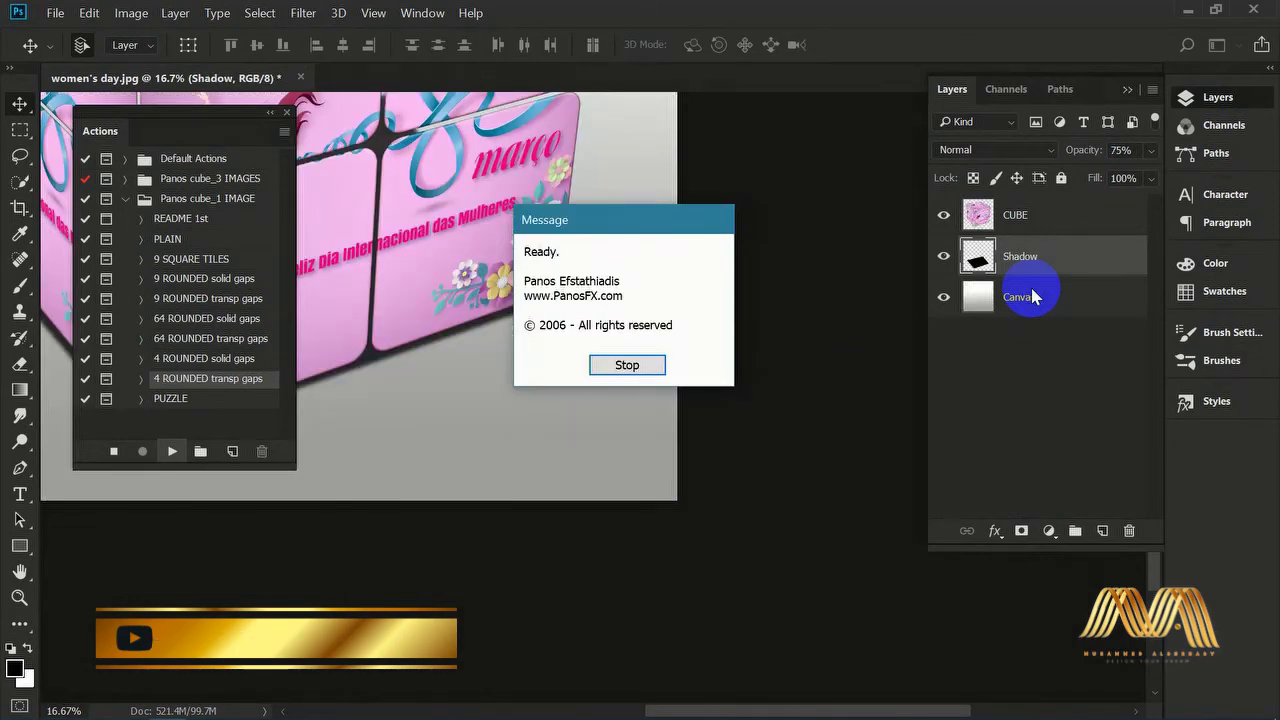
key("Return")
key("ctrl+0")
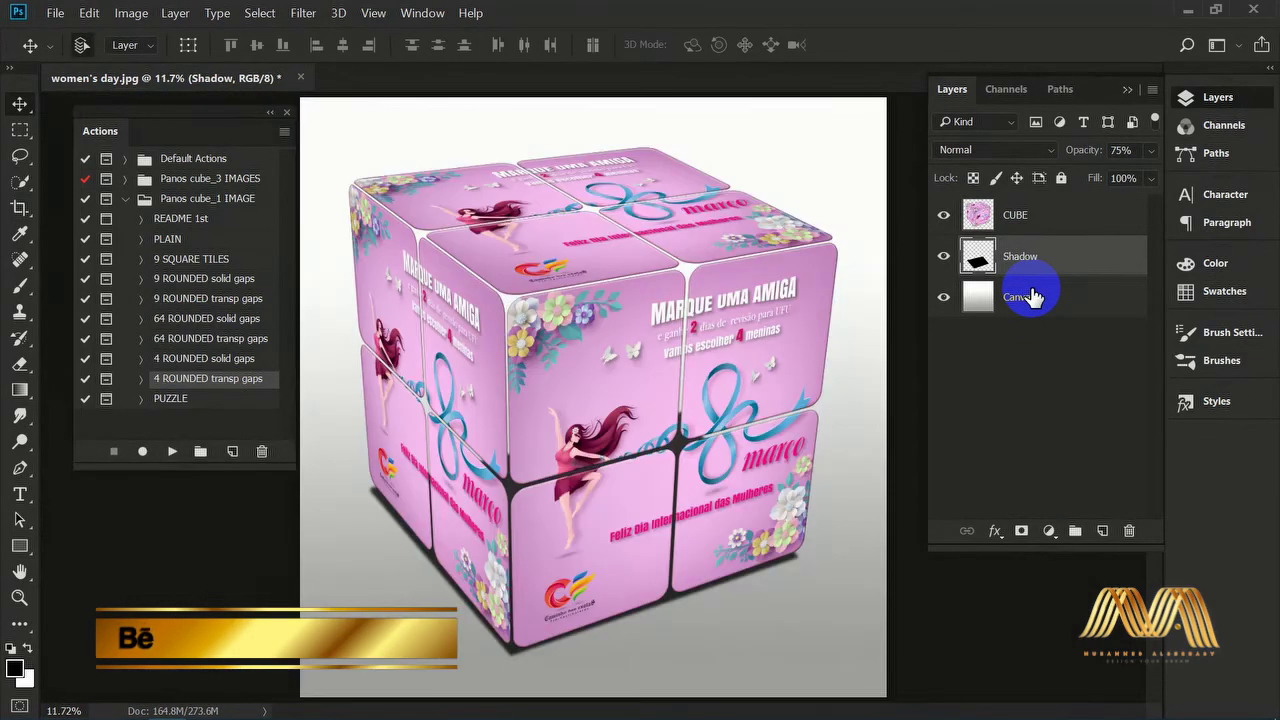
- Examine the transparent gaps and rounded tiles of the women's day cube up close and as a whole
left_click(692, 302, "ctrl")
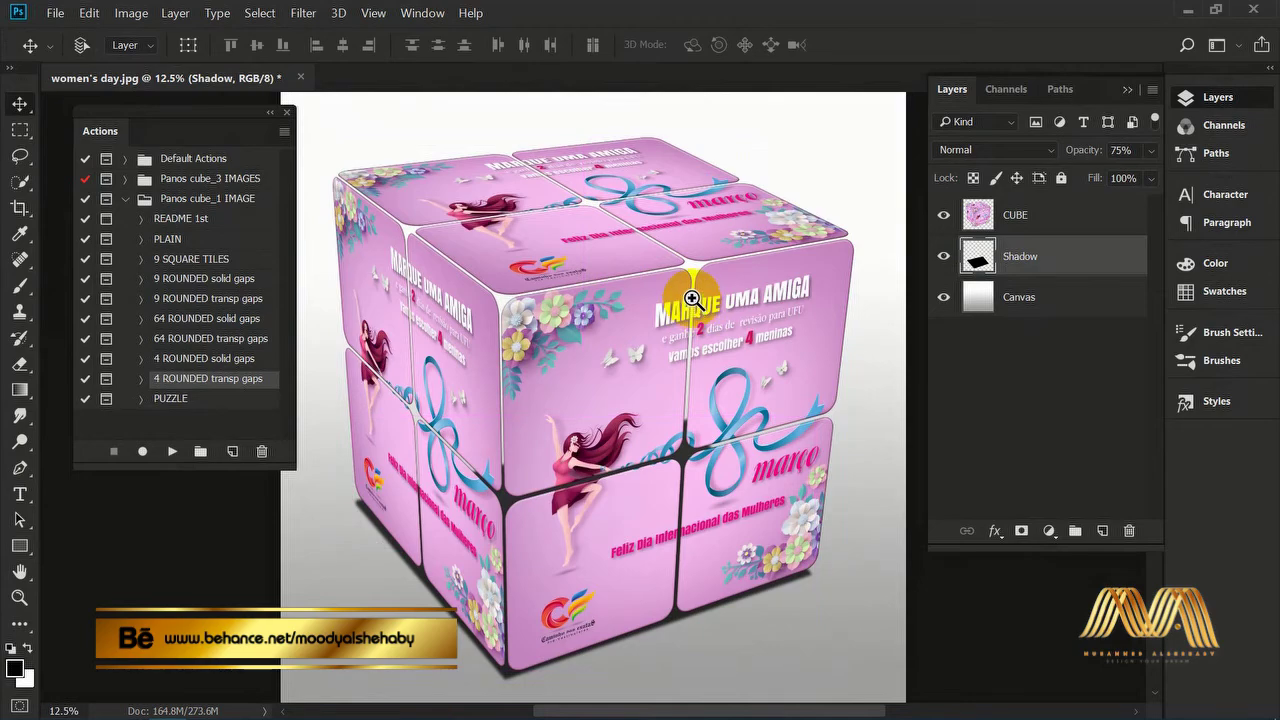
left_click(692, 298, "ctrl")
left_click_drag(694, 302, 757, 320)
left_click(757, 320, "ctrl")
left_click_drag(734, 400, 710, 360)
left_click(772, 252, "alt")
left_click(766, 251, "alt")
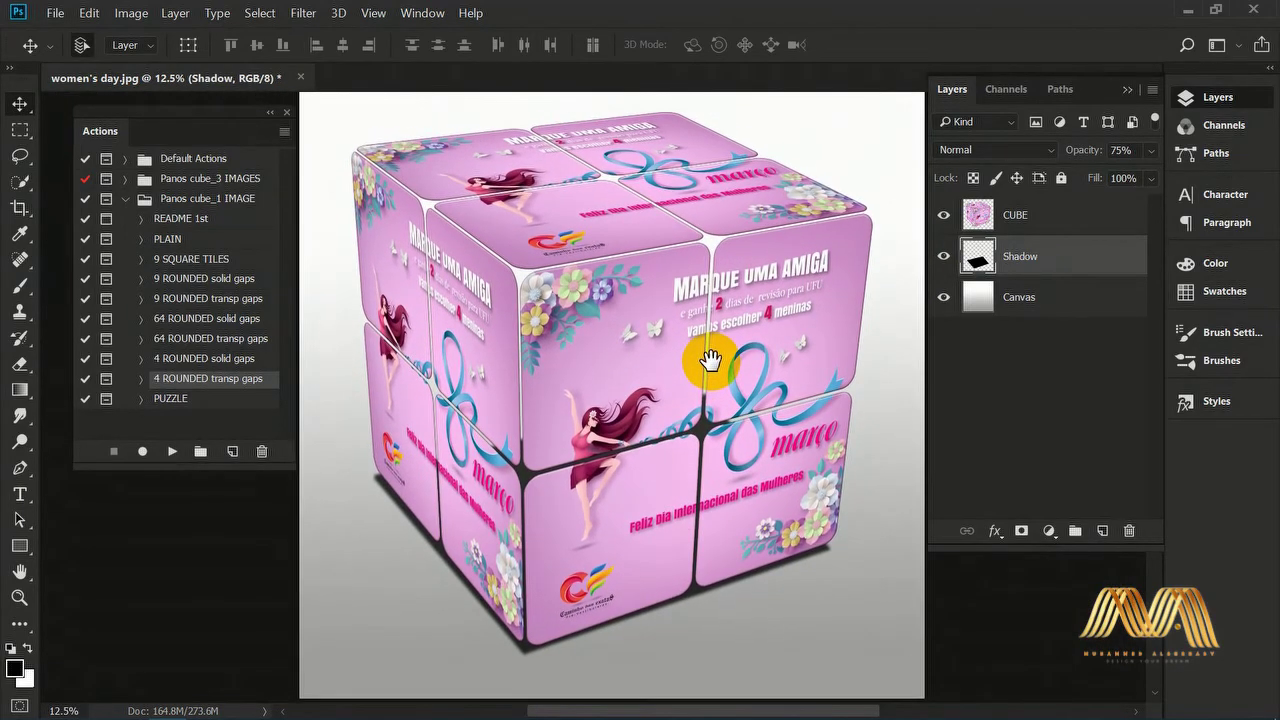